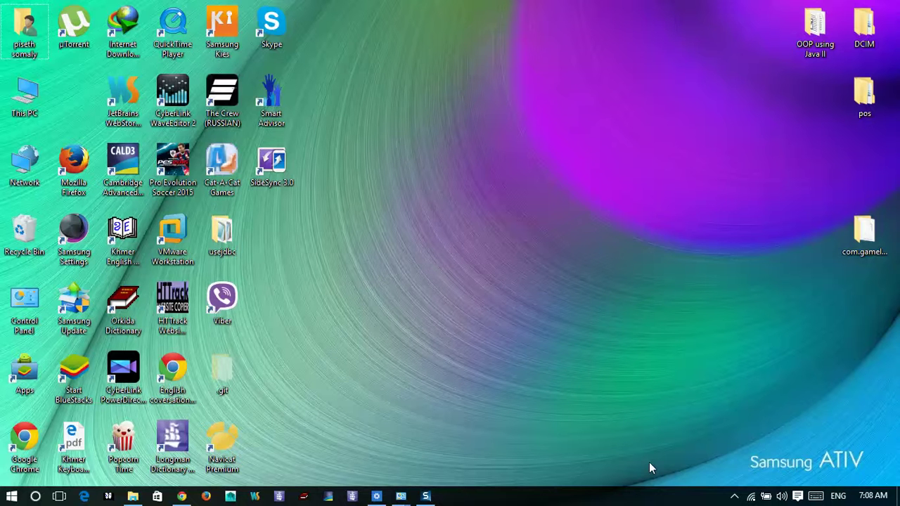
# Step: Refresh the desktop, then launch Chrome and load laravel.com in a new tab
pyautogui.rightClick(383, 176)
pyautogui.click(430, 201)
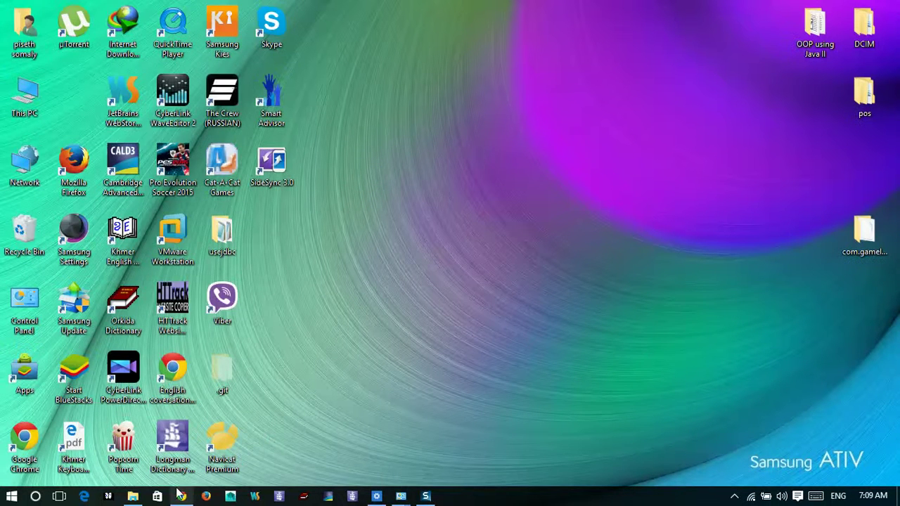
pyautogui.click(182, 496)
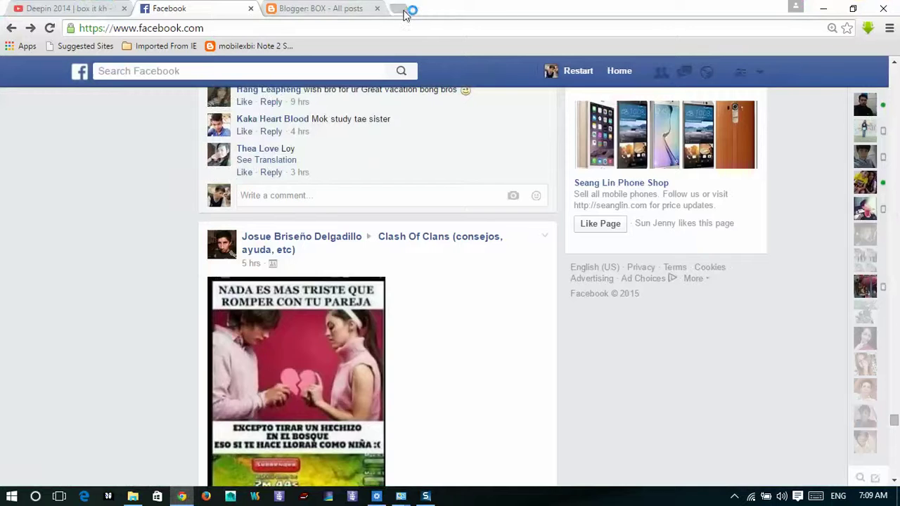
pyautogui.click(404, 9)
pyautogui.write('laravel.com')
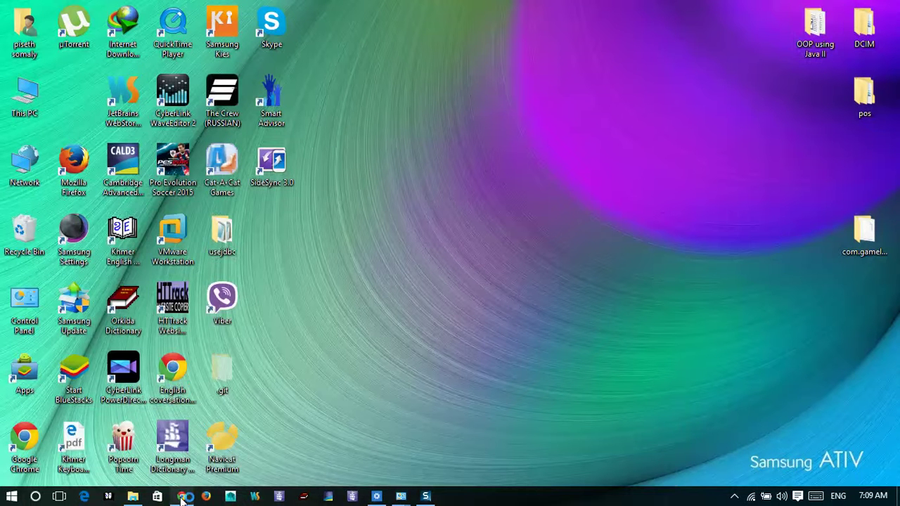
# Step: Open the Laravel documentation and scroll to the Installation section's Server Requirements
pyautogui.click(182, 496)
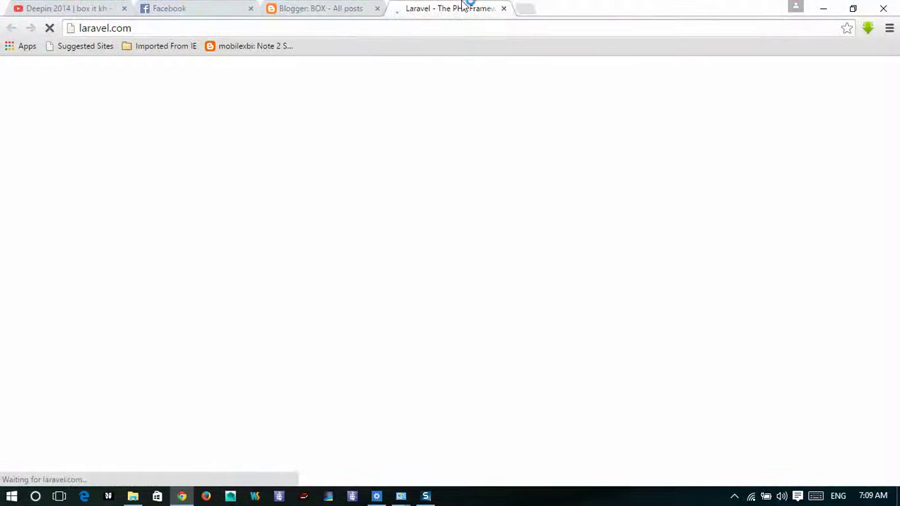
pyautogui.click(500, 30)
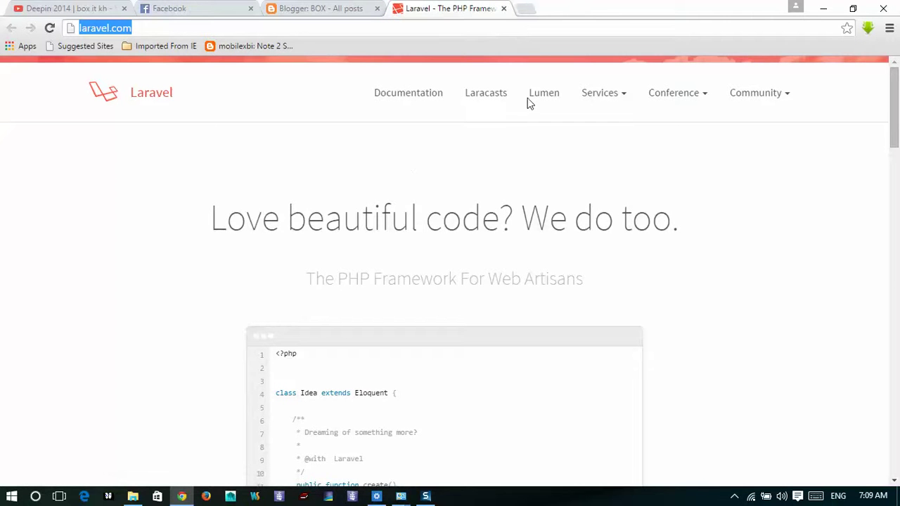
pyautogui.click(428, 94)
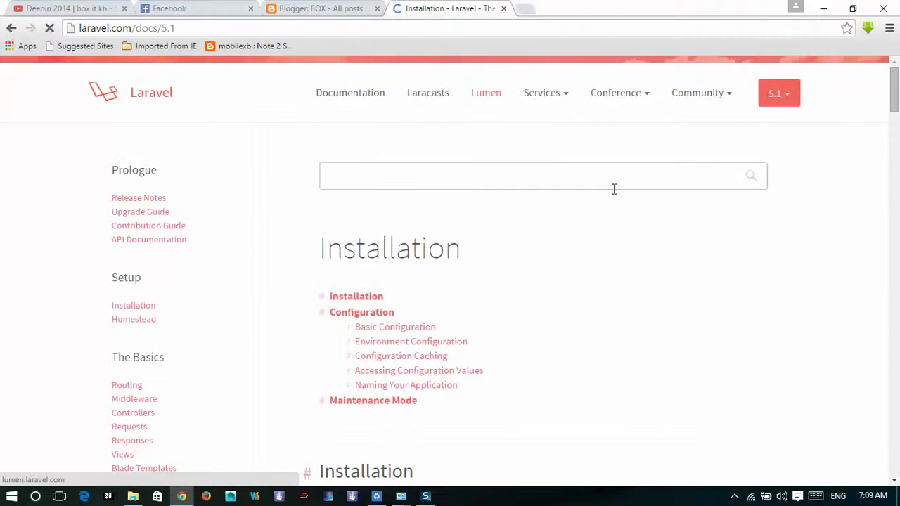
pyautogui.scroll(-6, 644, 275)
pyautogui.scroll(-3, 647, 276)
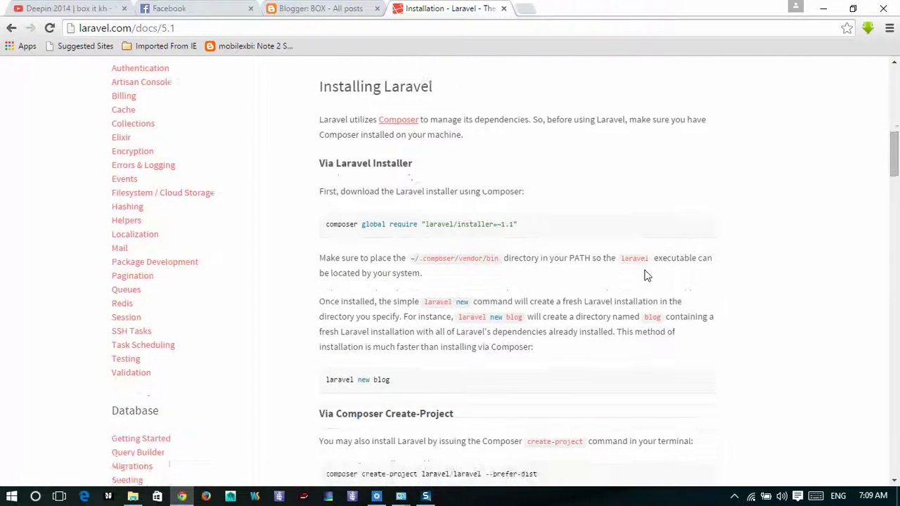
pyautogui.scroll(7, 647, 276)
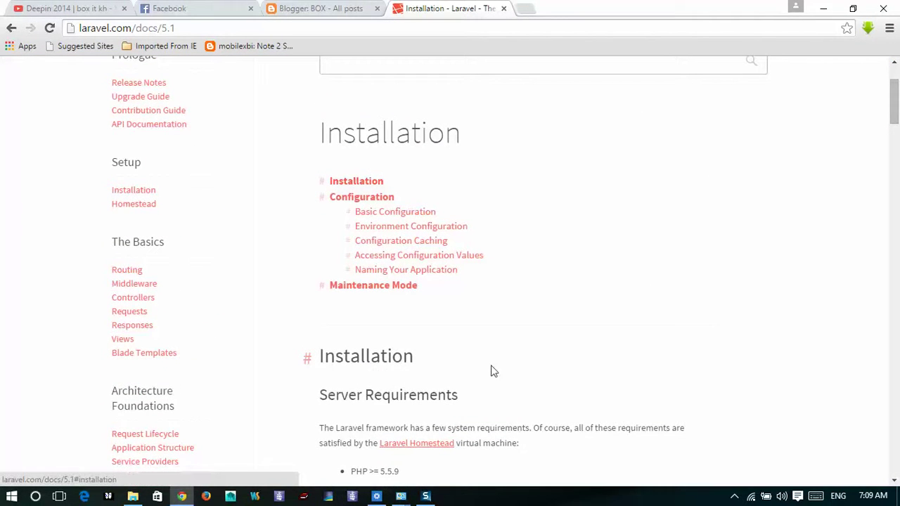
pyautogui.scroll(-2, 504, 370)
# Step: Highlight the server requirements: PHP >= 5.5.9, OpenSSL, PDO, Mbstring and Tokenizer extensions
pyautogui.moveTo(298, 276); pyautogui.dragTo(490, 276)
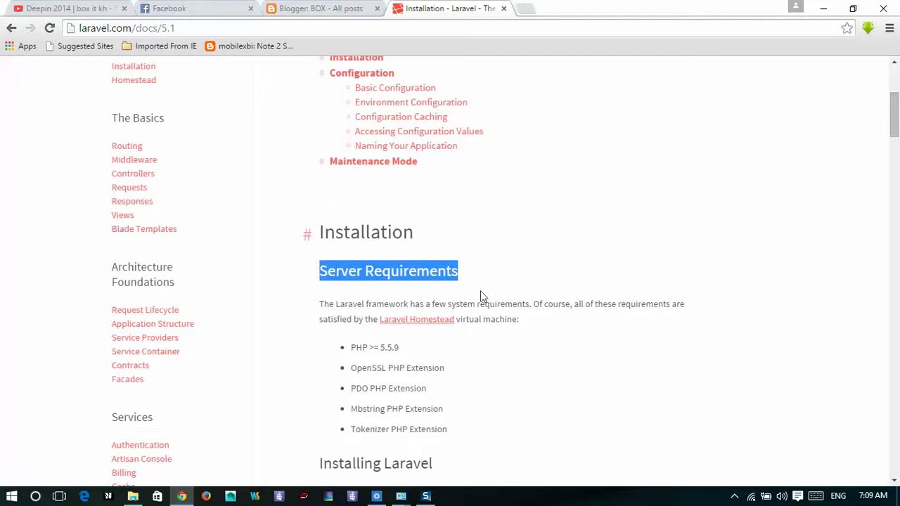
pyautogui.moveTo(326, 347); pyautogui.dragTo(470, 366)
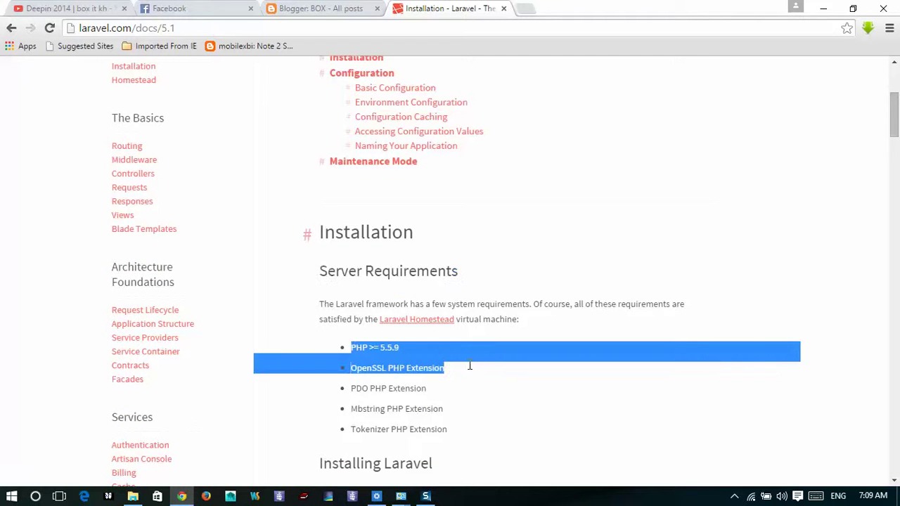
pyautogui.click(326, 382)
pyautogui.moveTo(324, 370); pyautogui.dragTo(451, 376)
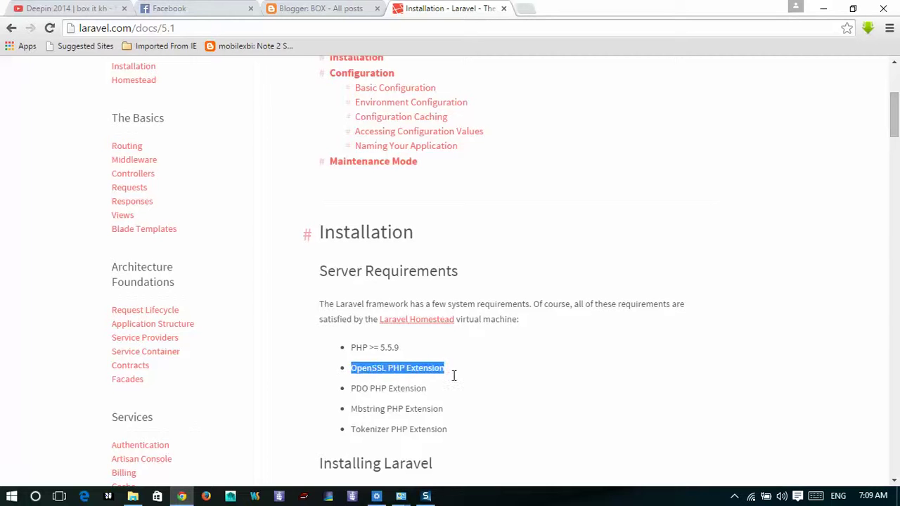
pyautogui.moveTo(330, 392); pyautogui.dragTo(452, 408)
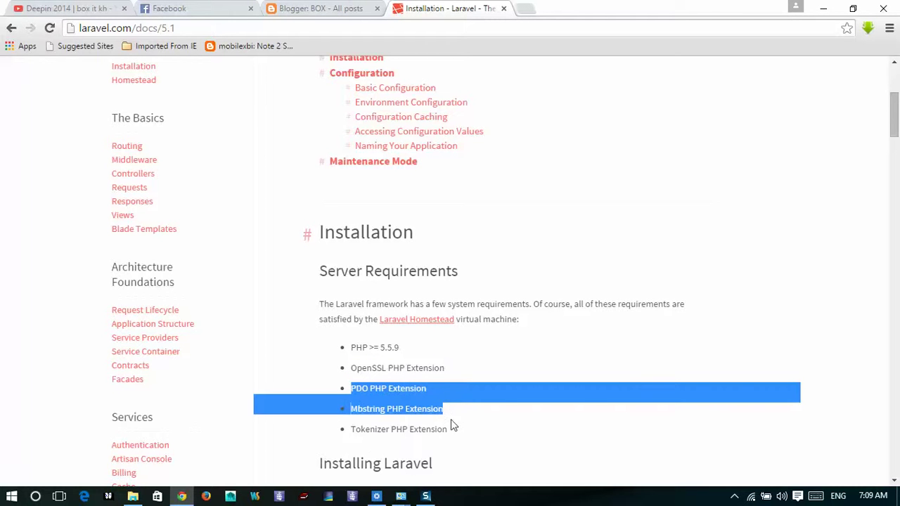
pyautogui.moveTo(334, 436); pyautogui.dragTo(482, 442)
pyautogui.click(484, 381)
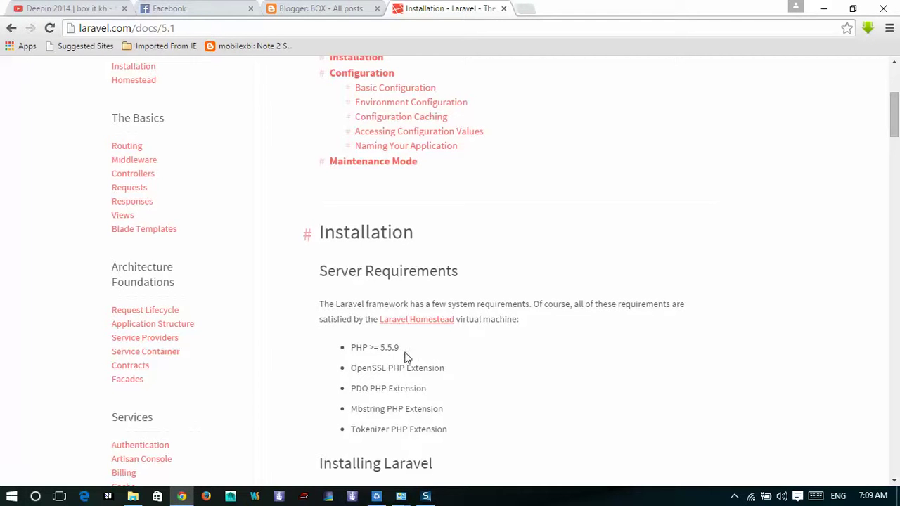
pyautogui.moveTo(328, 341); pyautogui.dragTo(448, 436)
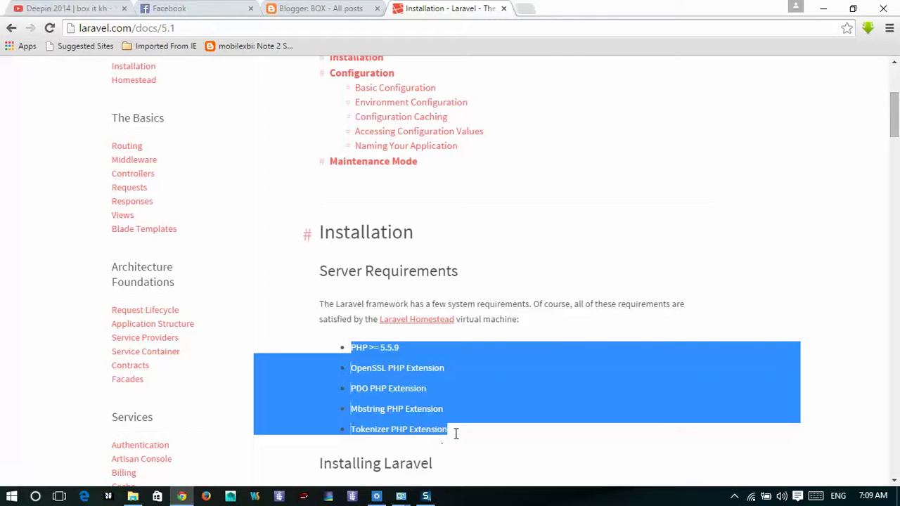
pyautogui.click(470, 434)
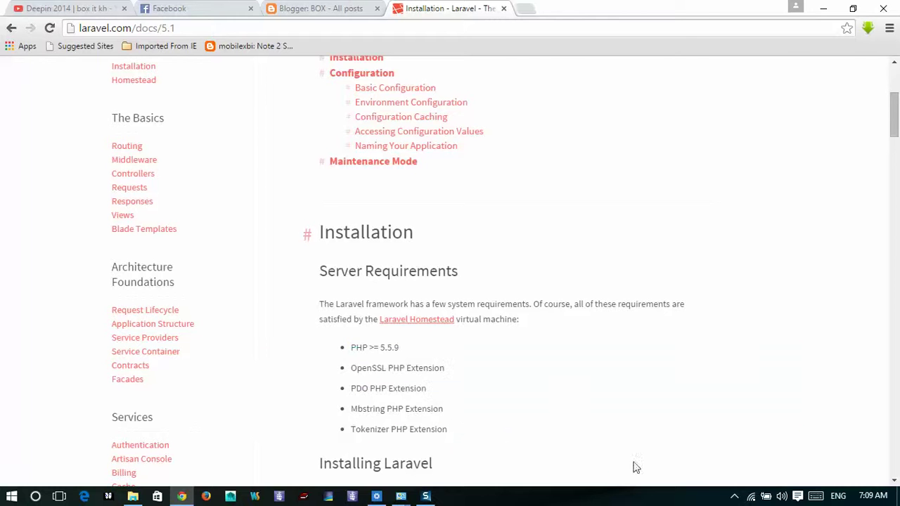
pyautogui.click(734, 496)
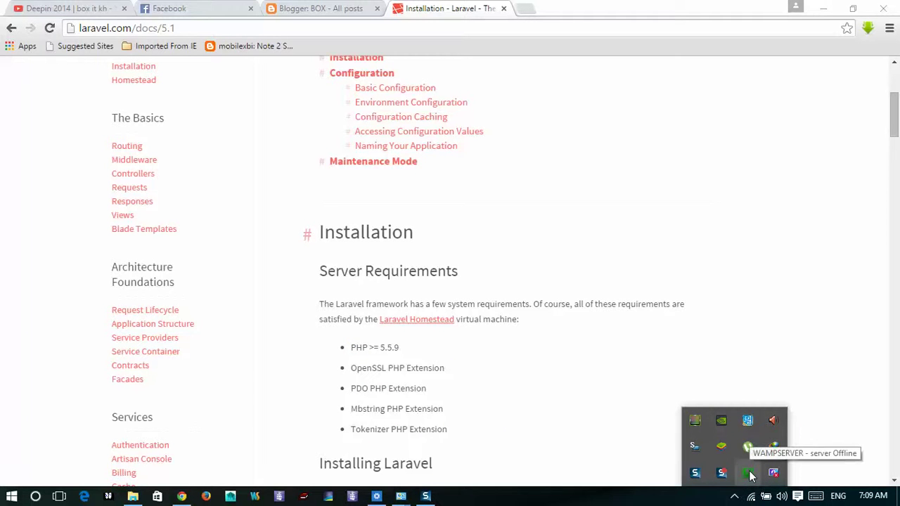
pyautogui.click(749, 475)
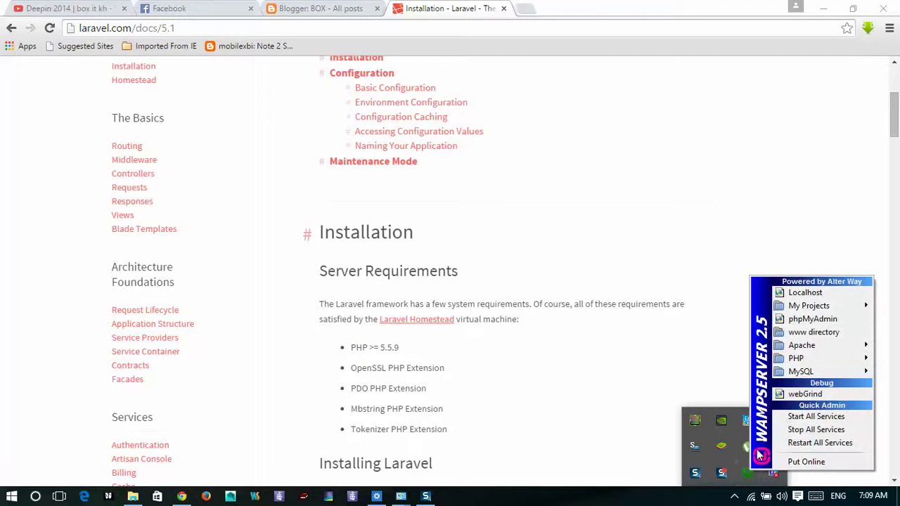
pyautogui.moveTo(805, 345)
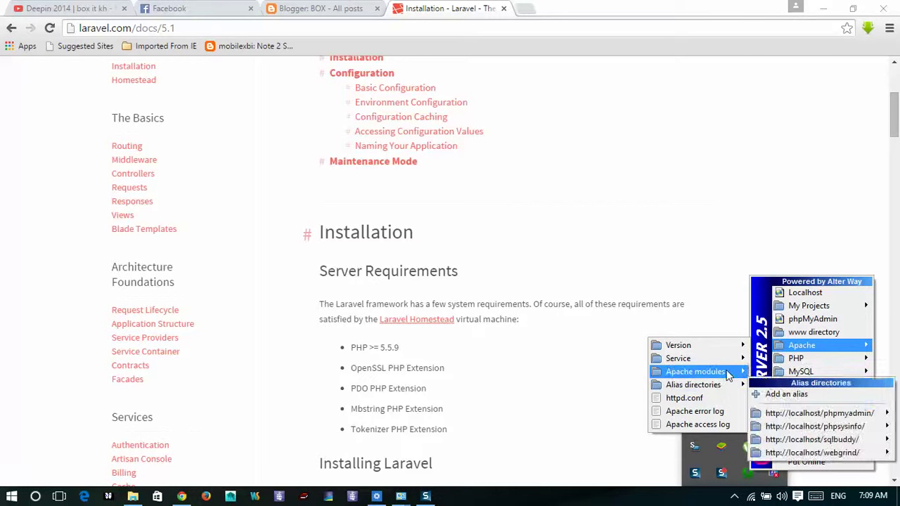
pyautogui.moveTo(728, 375)
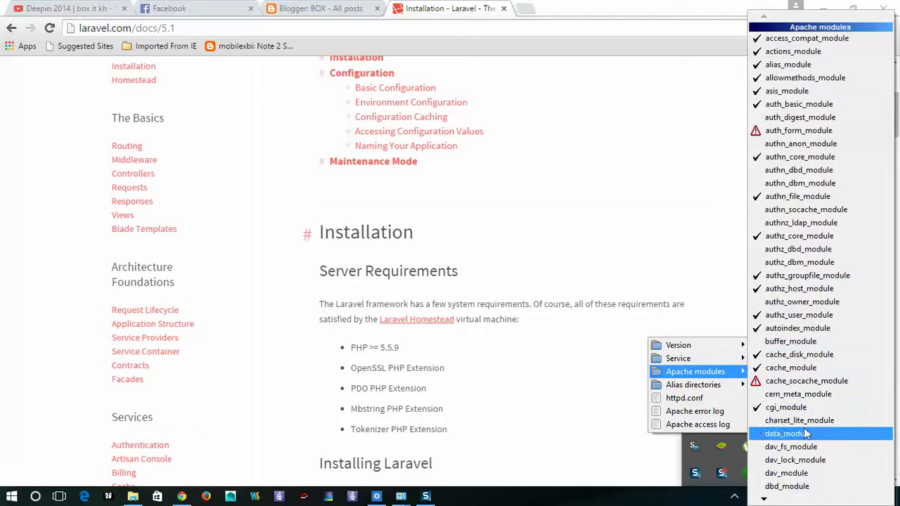
pyautogui.scroll(-3, 766, 500)
pyautogui.scroll(-5, 767, 501)
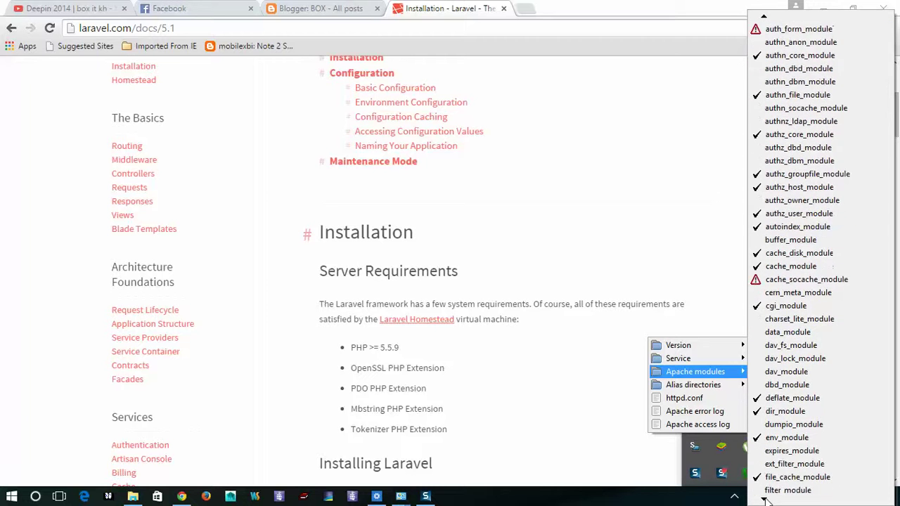
pyautogui.scroll(-1, 766, 501)
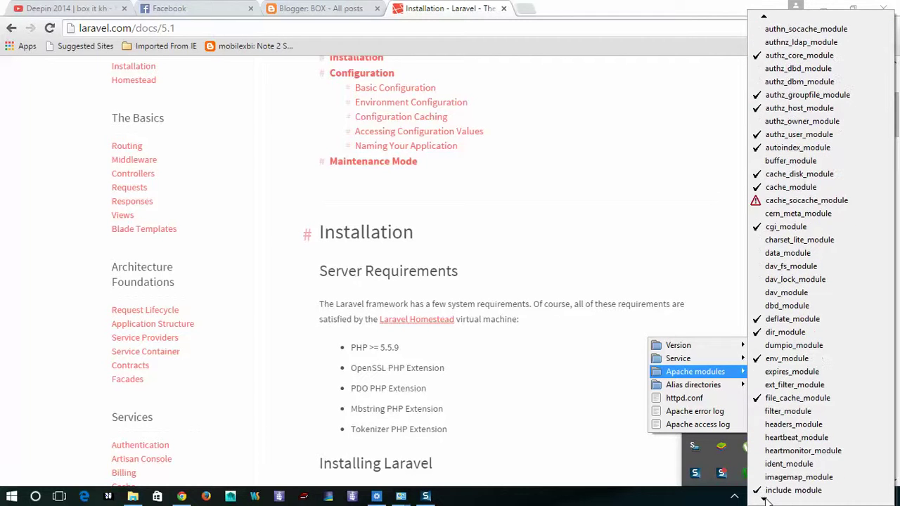
pyautogui.scroll(-5, 766, 500)
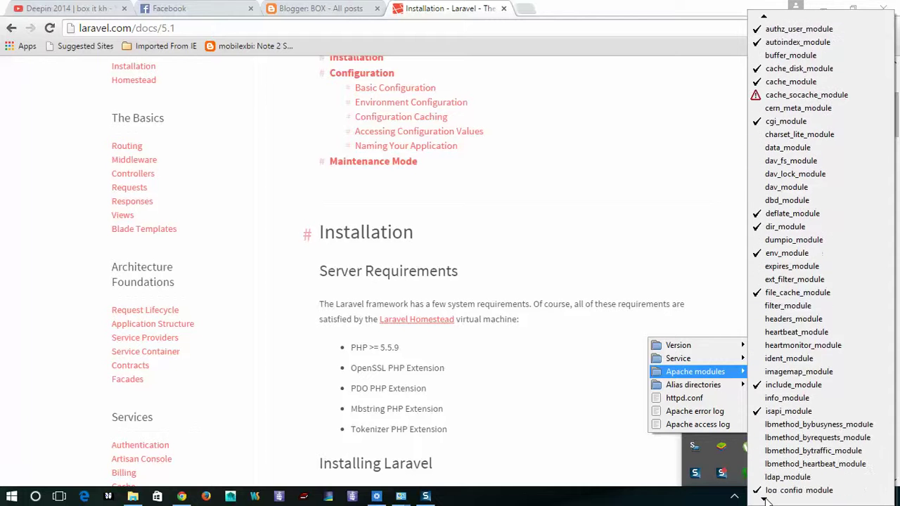
pyautogui.scroll(-4, 766, 500)
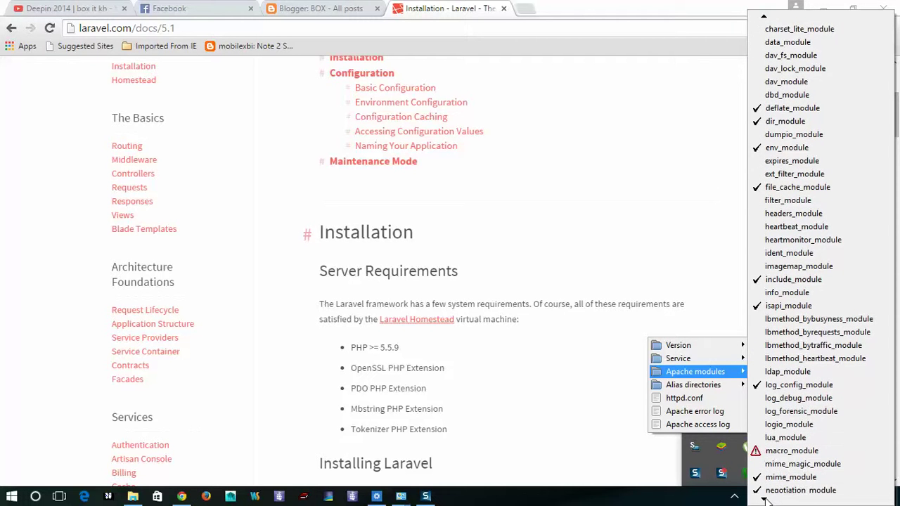
pyautogui.scroll(-2, 766, 501)
pyautogui.scroll(-3, 766, 500)
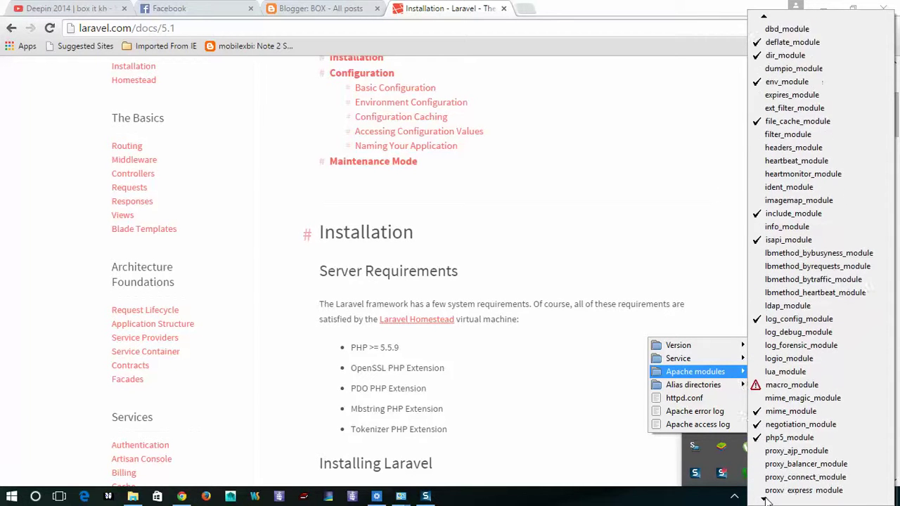
pyautogui.scroll(-5, 766, 501)
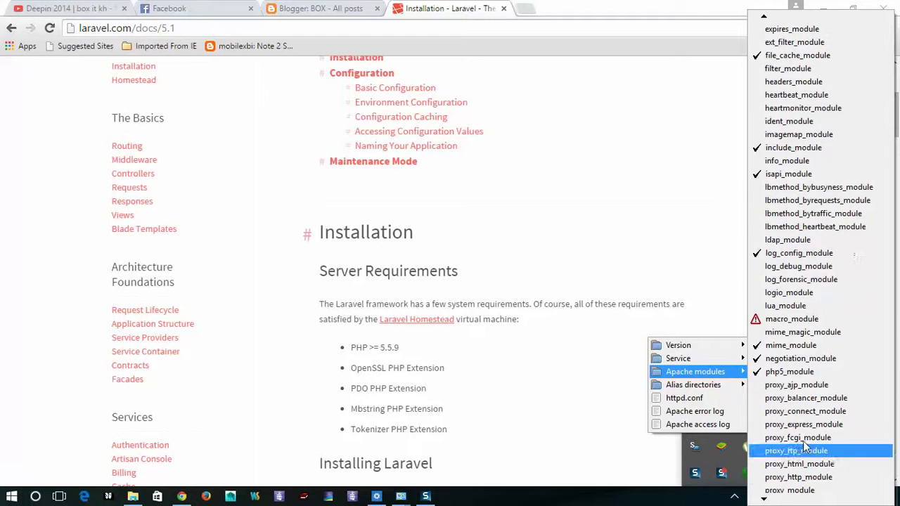
pyautogui.scroll(-8, 767, 501)
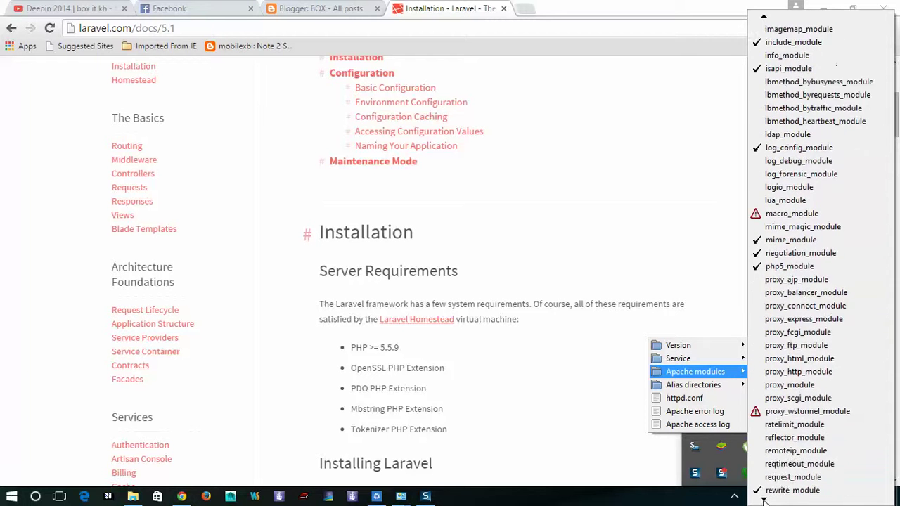
pyautogui.scroll(-6, 765, 501)
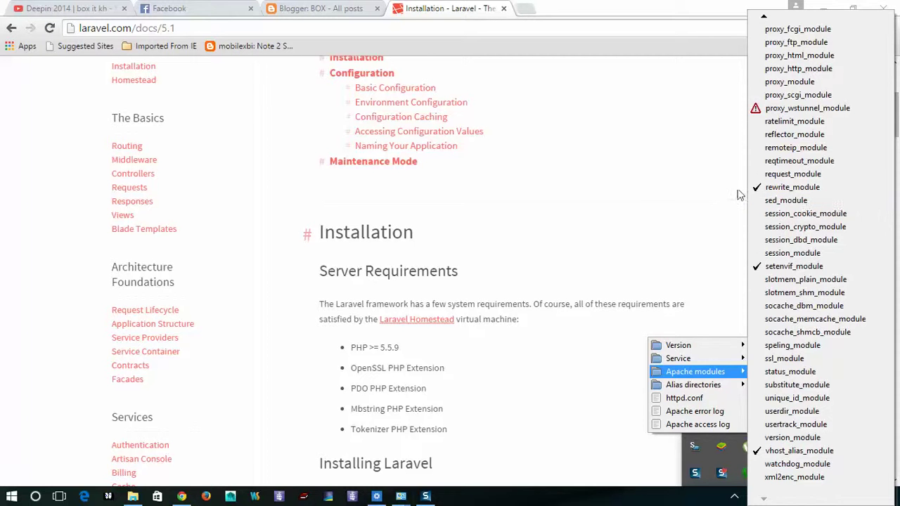
pyautogui.click(639, 180)
pyautogui.scroll(-3, 567, 330)
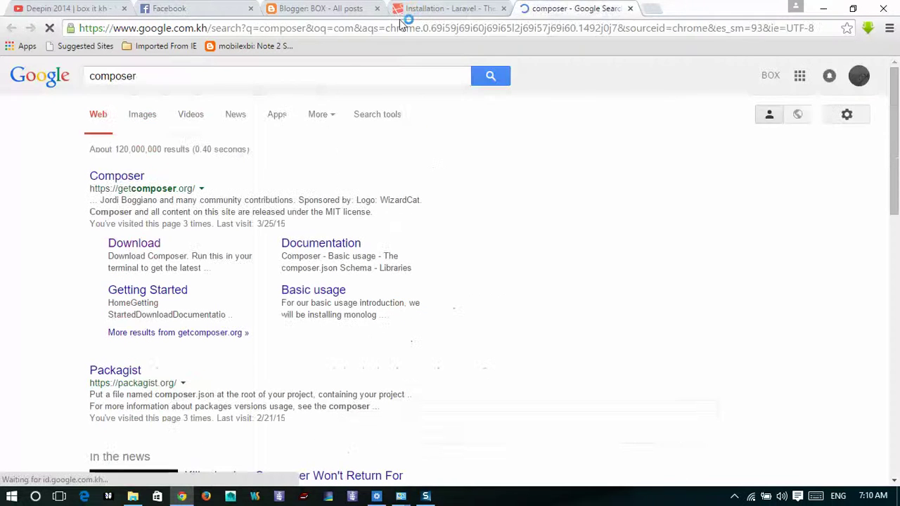
# Step: Open getcomposer.org's Download page, review the Composer-Setup.exe Windows Installer, then minimize Chrome
pyautogui.click(457, 9)
pyautogui.click(582, 9)
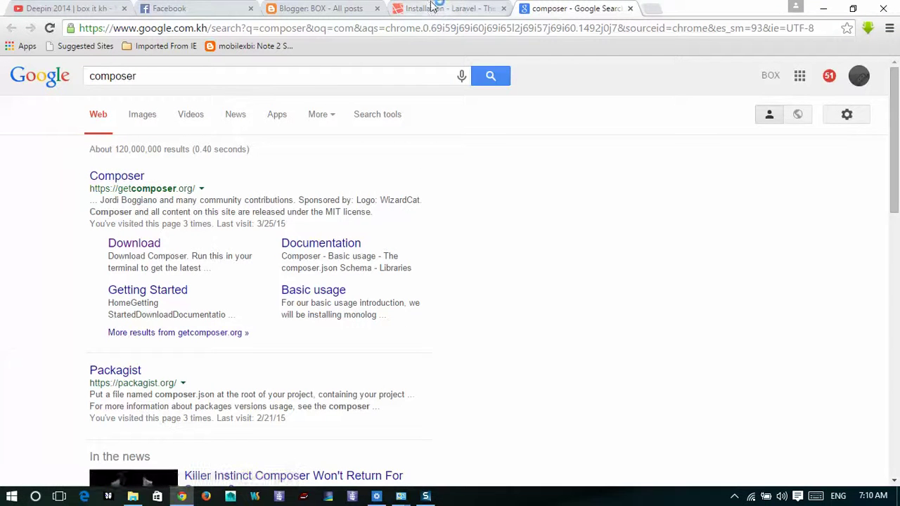
pyautogui.click(121, 244)
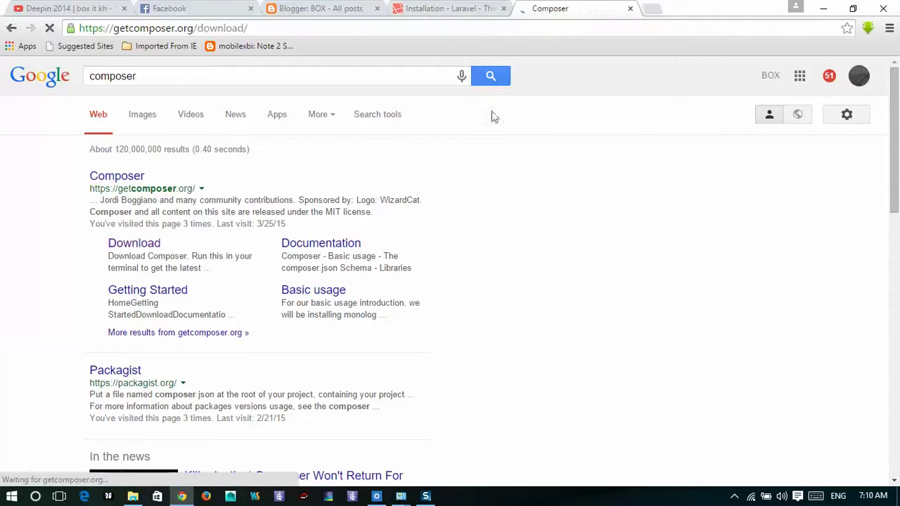
pyautogui.scroll(-4, 338, 266)
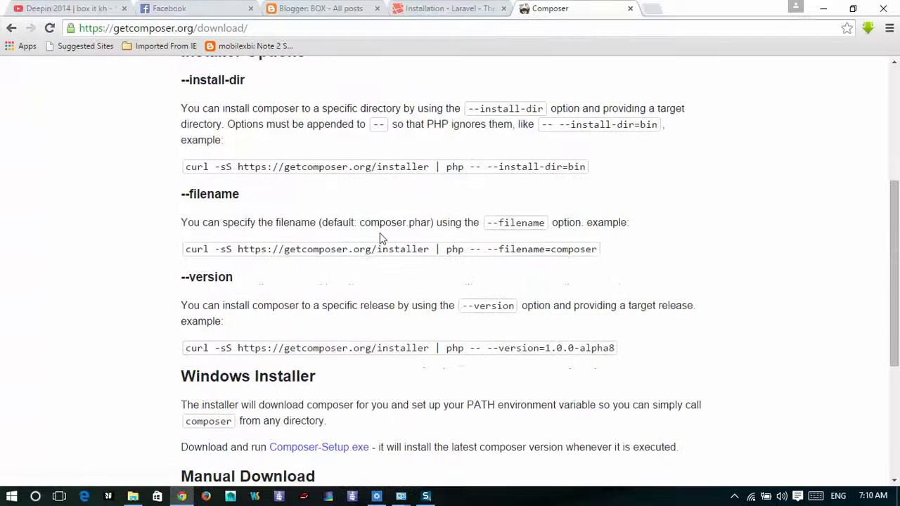
pyautogui.scroll(-3, 460, 204)
pyautogui.scroll(2, 309, 225)
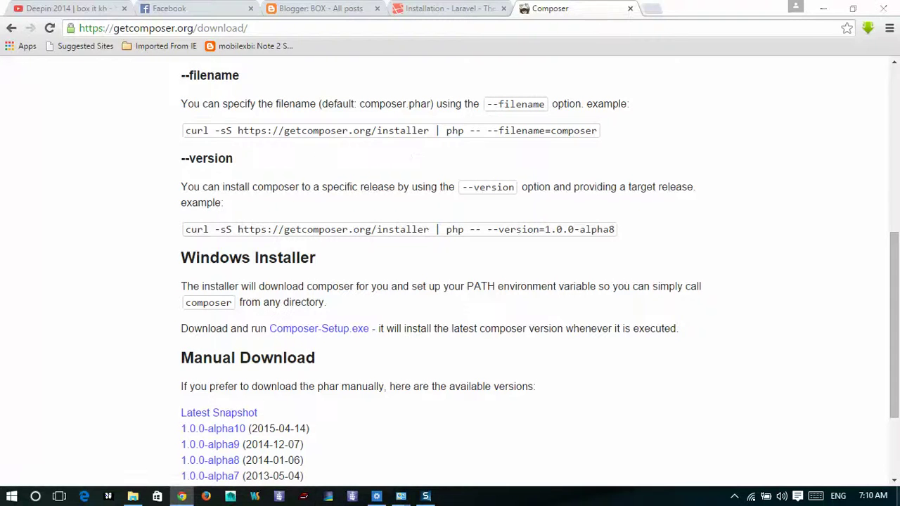
pyautogui.click(899, 499)
# Step: Launch Composer-Setup.exe from the Downloads folder in File Explorer
pyautogui.click(132, 497)
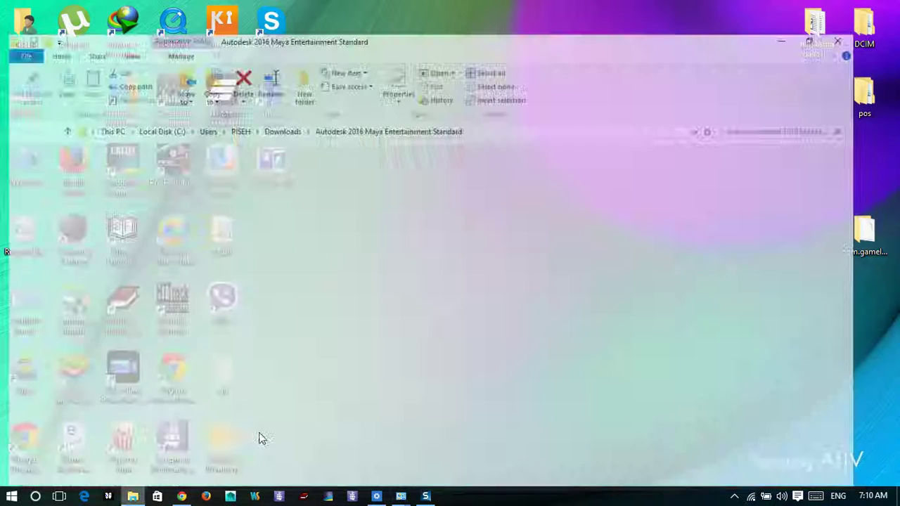
pyautogui.click(50, 163)
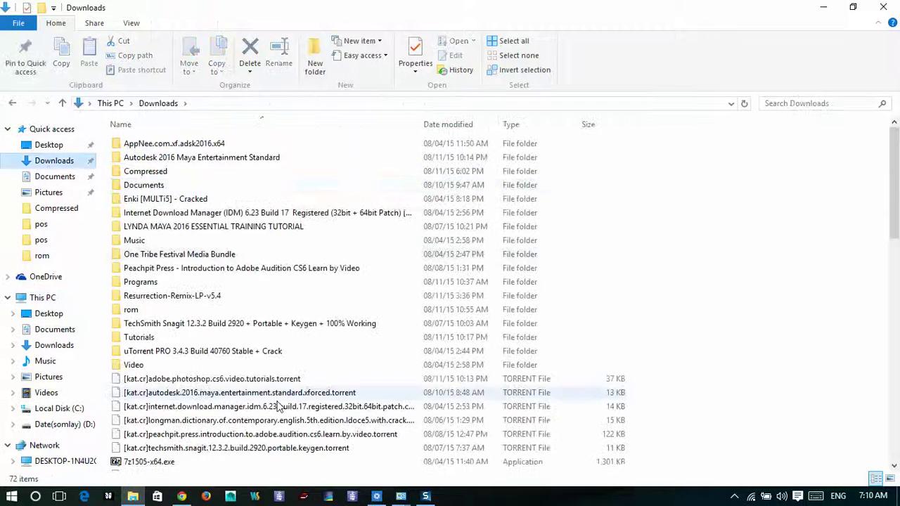
pyautogui.scroll(-5, 271, 361)
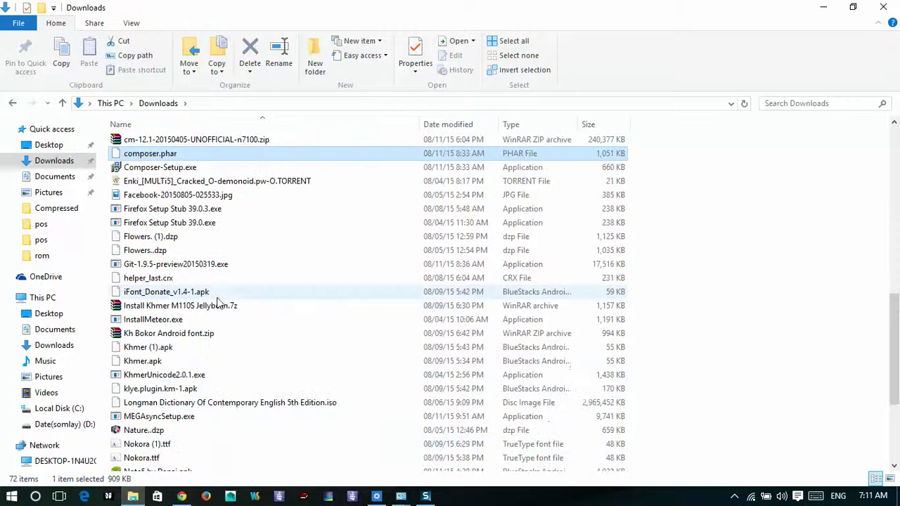
pyautogui.doubleClick(225, 169)
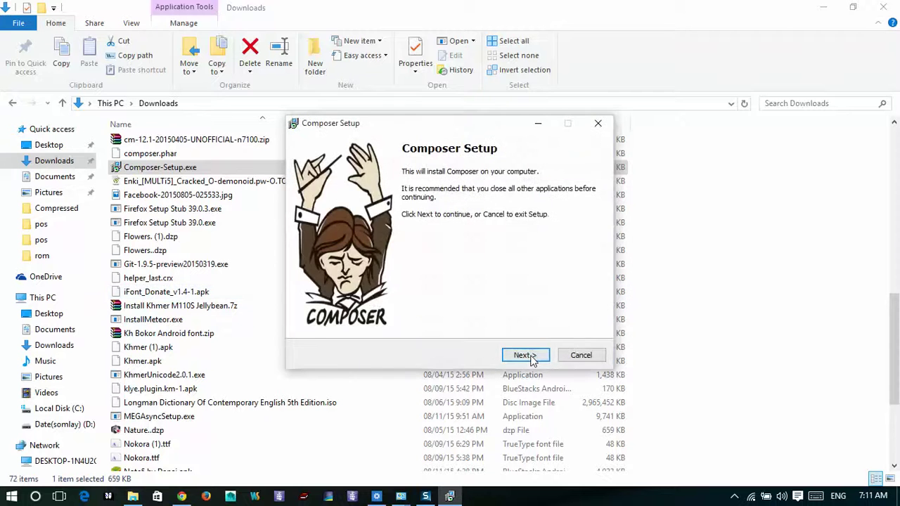
# Step: Advance through the installer, then return to Settings Check and enable choosing a different php.exe
pyautogui.click(527, 356)
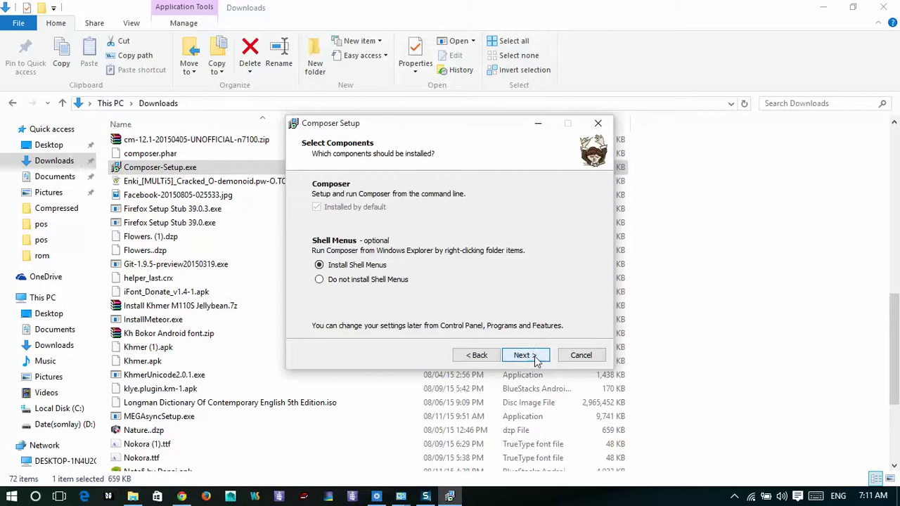
pyautogui.click(540, 357)
pyautogui.click(523, 356)
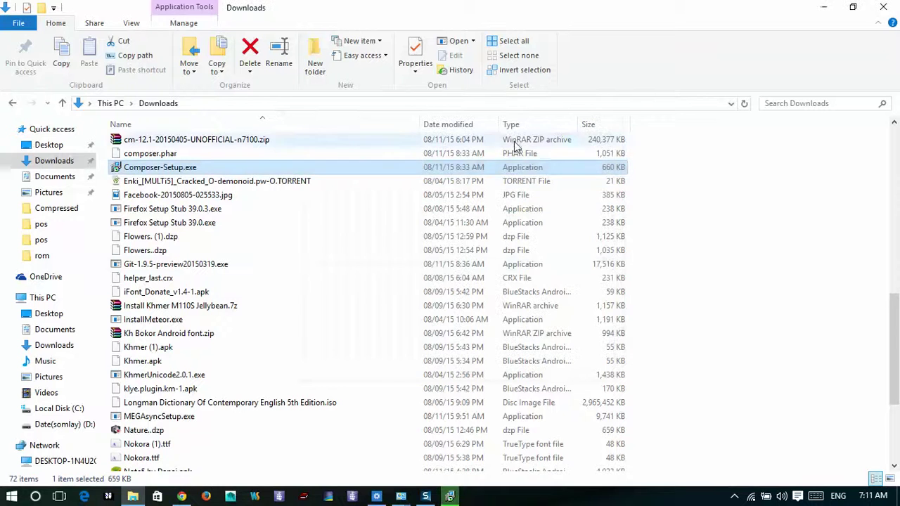
pyautogui.click(450, 496)
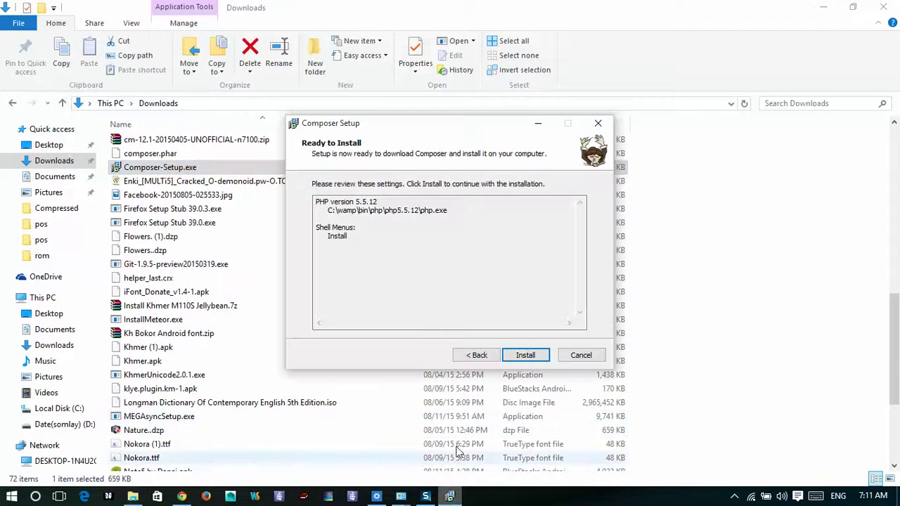
pyautogui.click(481, 356)
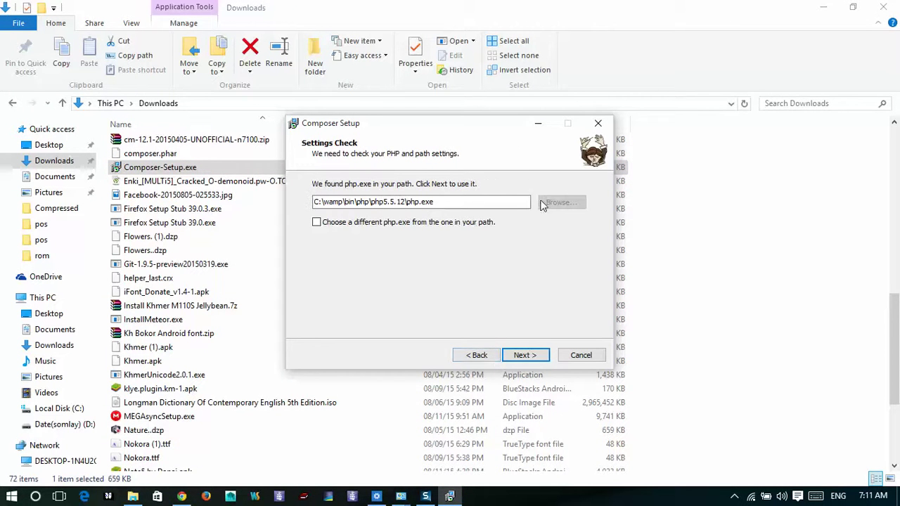
pyautogui.click(342, 226)
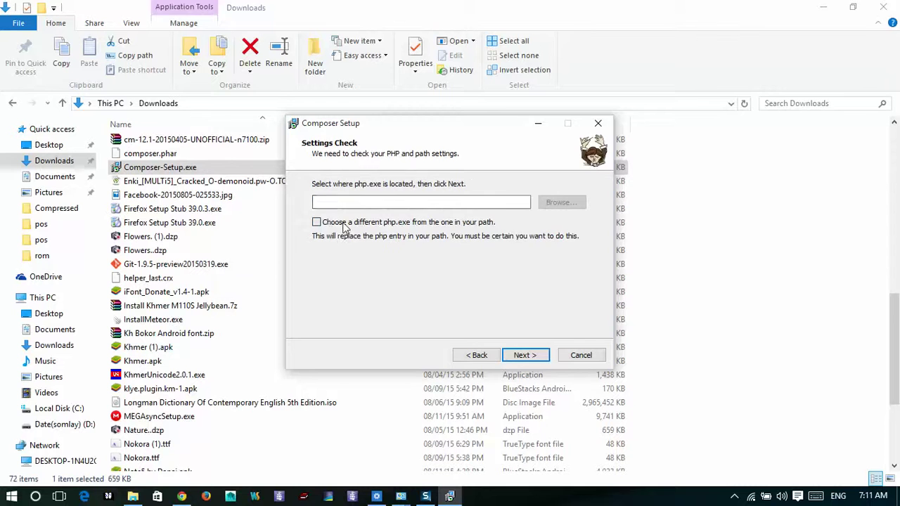
# Step: Select C:\wamp\bin\php\php5.5.12\php.exe as the PHP executable and continue to Ready to Install
pyautogui.click(573, 202)
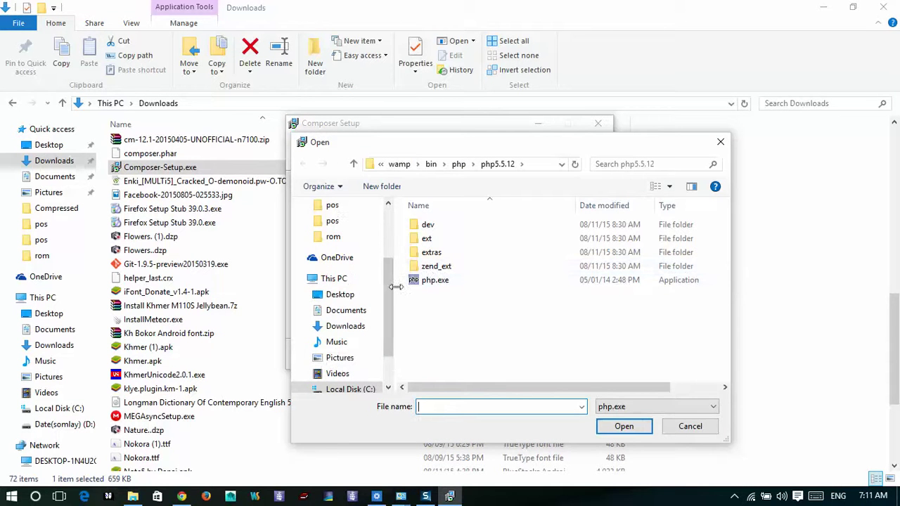
pyautogui.moveTo(394, 287); pyautogui.dragTo(392, 368)
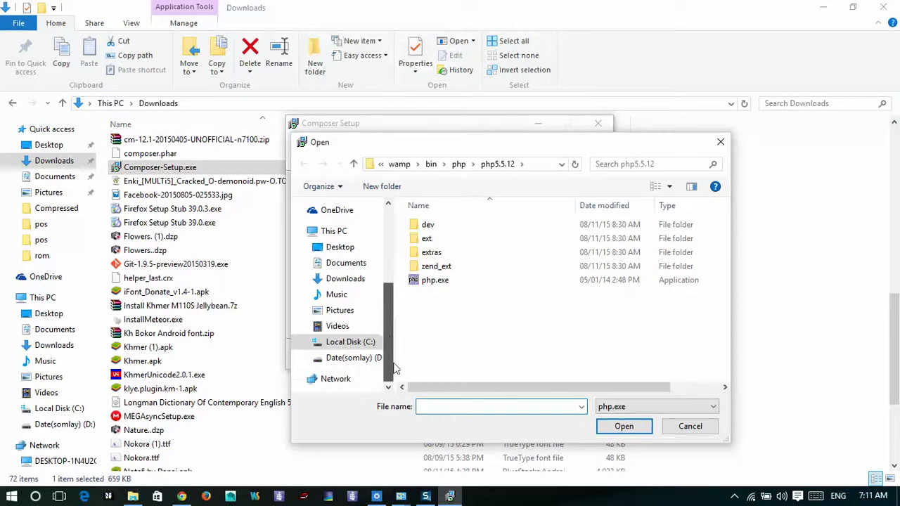
pyautogui.click(352, 342)
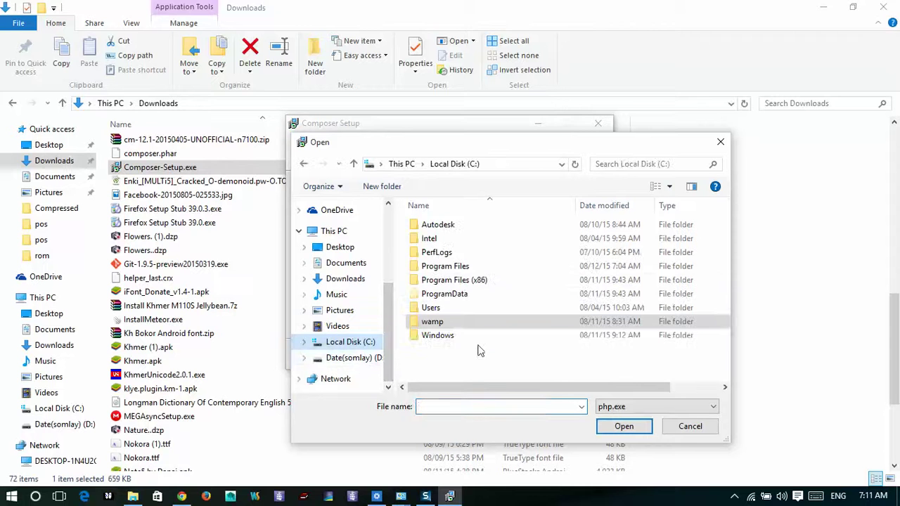
pyautogui.doubleClick(436, 325)
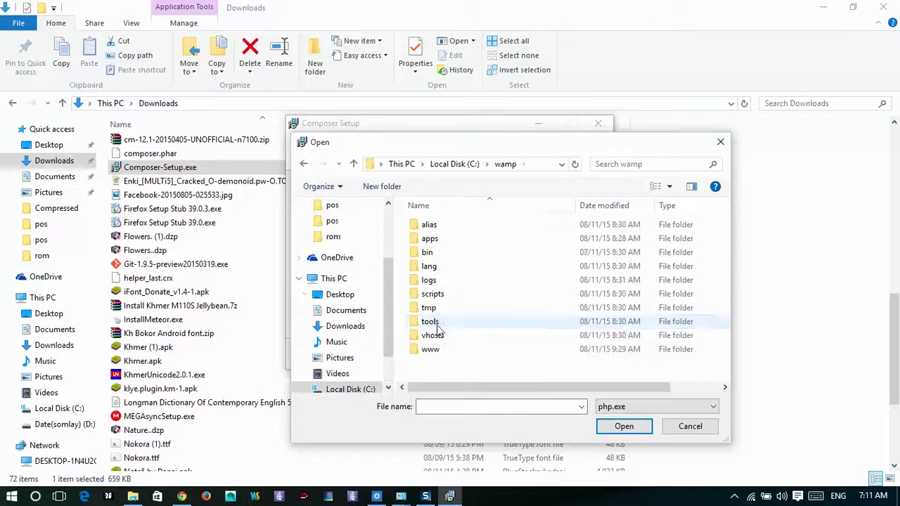
pyautogui.click(447, 253)
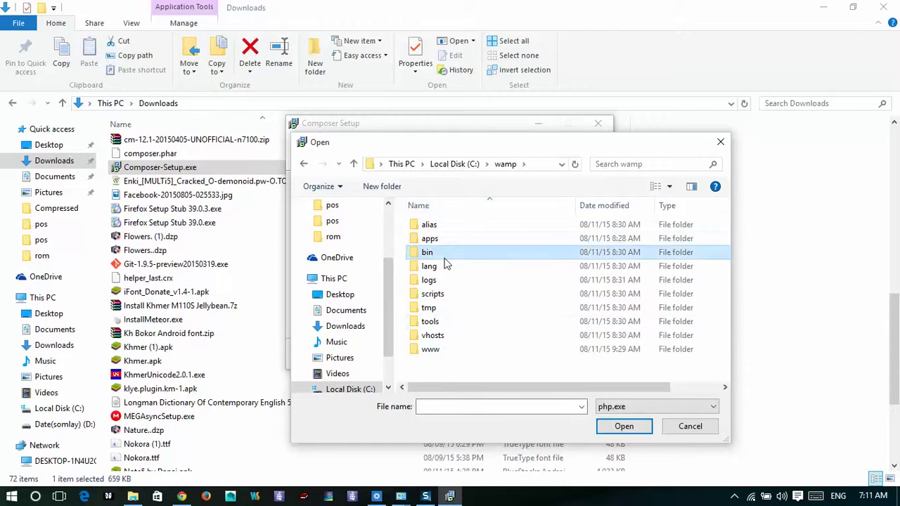
pyautogui.click(449, 253)
pyautogui.click(470, 255)
pyautogui.doubleClick(470, 255)
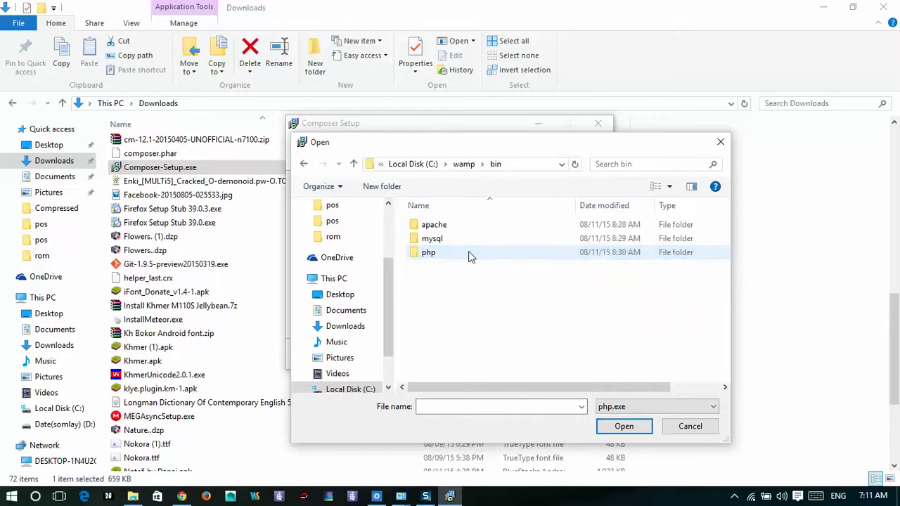
pyautogui.doubleClick(461, 252)
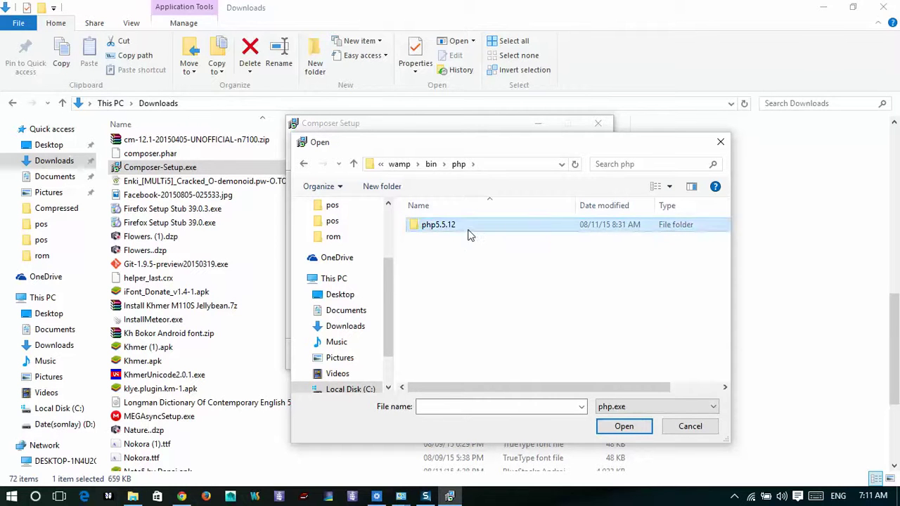
pyautogui.doubleClick(468, 230)
pyautogui.click(478, 280)
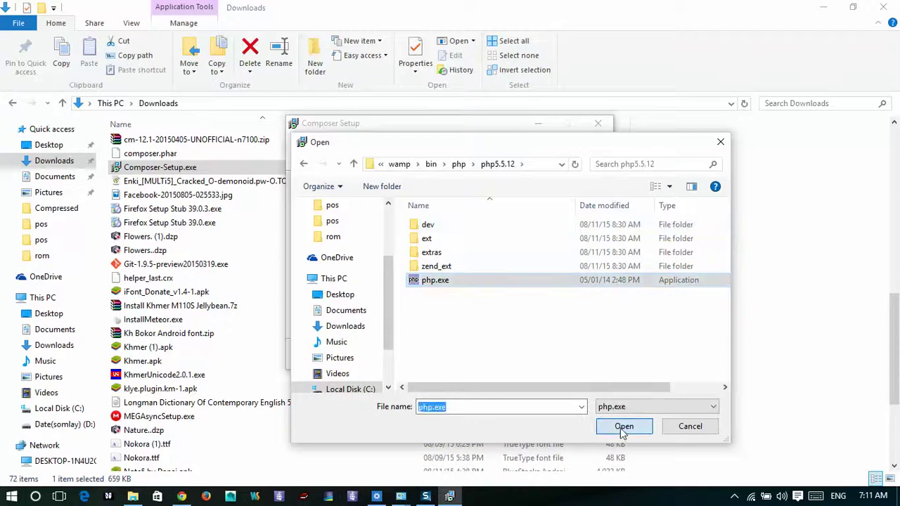
pyautogui.click(623, 426)
pyautogui.click(518, 356)
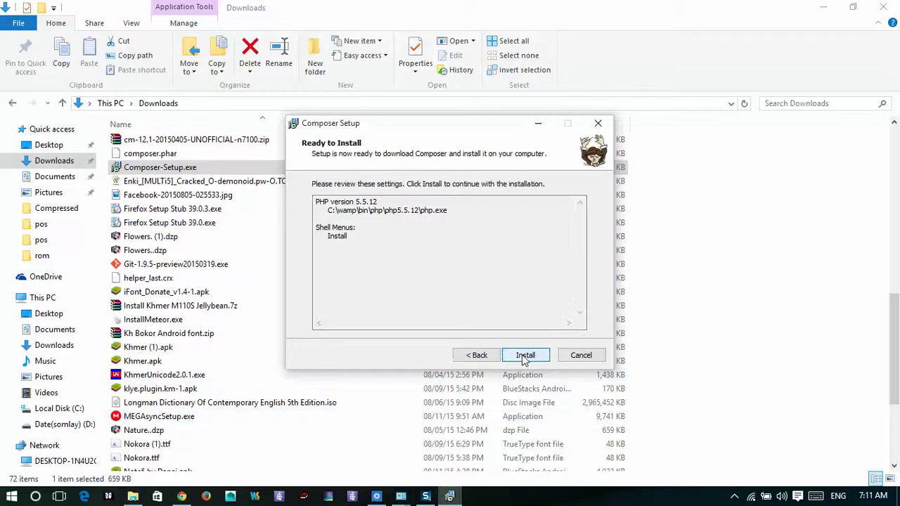
# Step: Start the Composer install, retry past the Windows Explorer block, then cancel and dismiss the Setup error
pyautogui.click(526, 356)
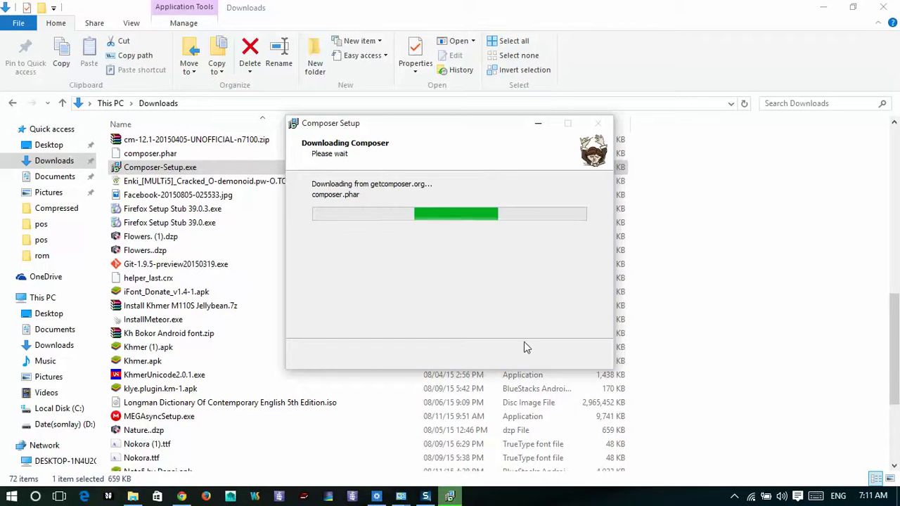
pyautogui.click(181, 496)
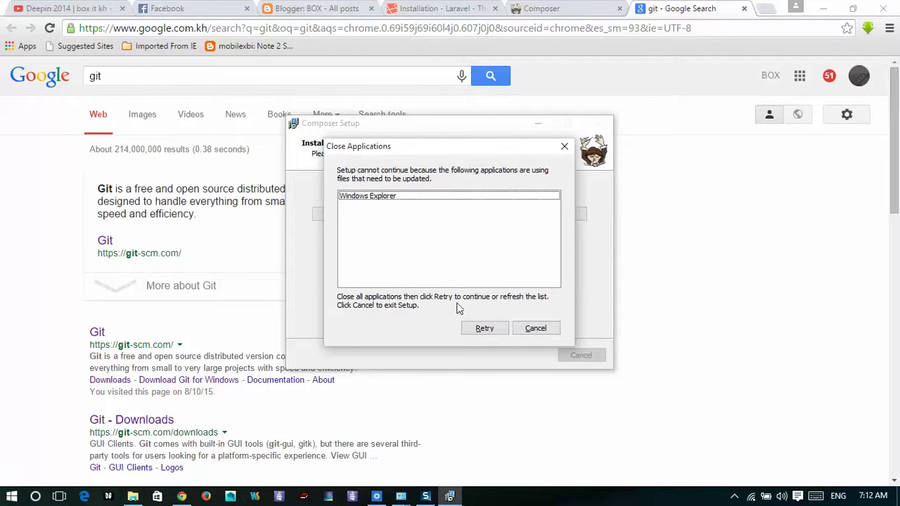
pyautogui.click(489, 330)
pyautogui.click(488, 329)
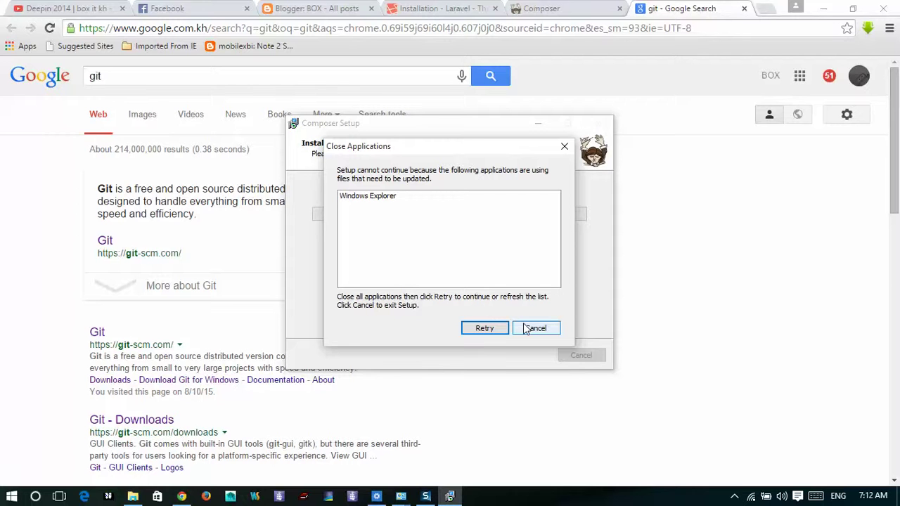
pyautogui.click(391, 201)
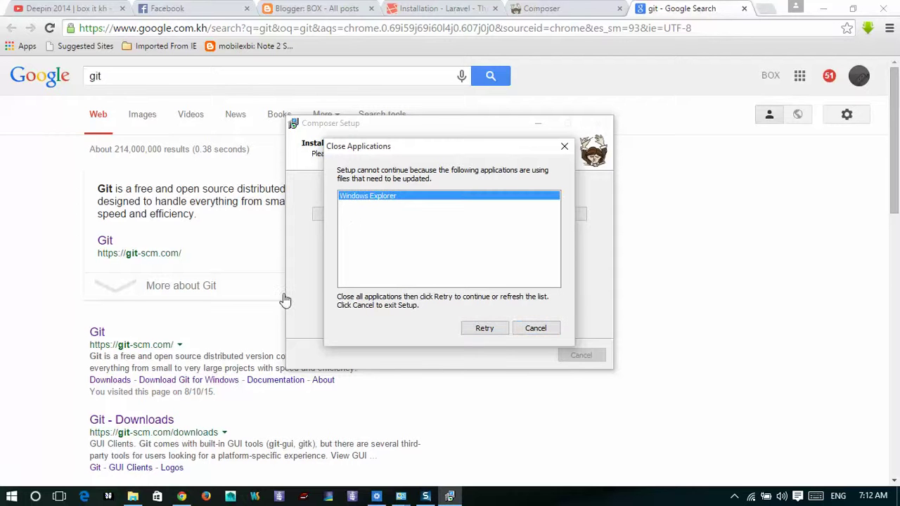
pyautogui.click(132, 496)
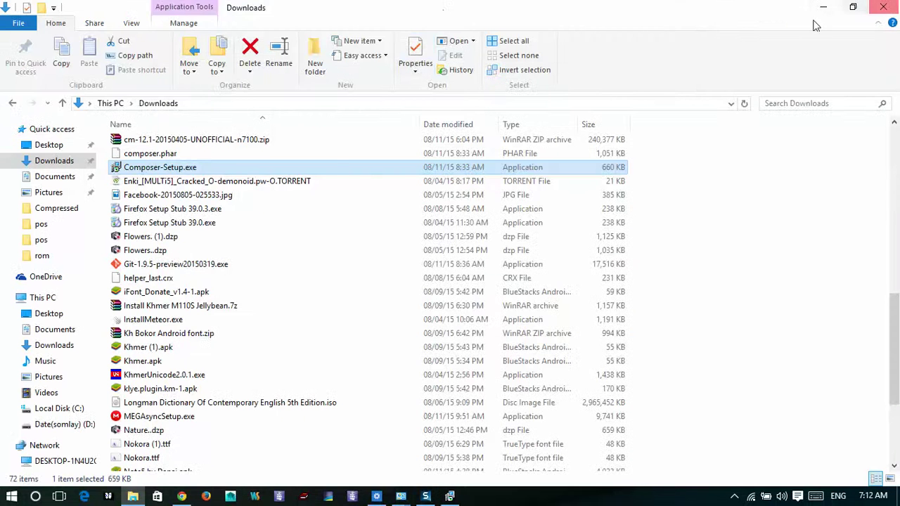
pyautogui.click(823, 7)
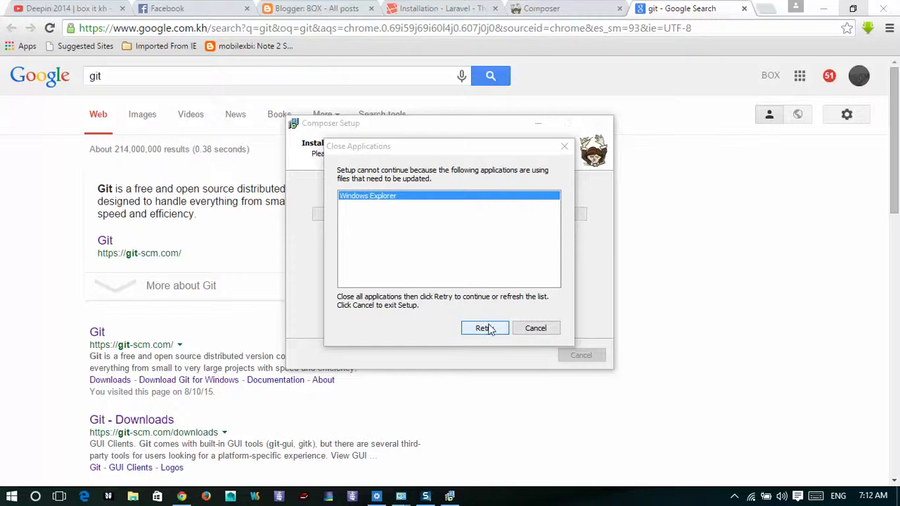
pyautogui.click(485, 328)
pyautogui.click(539, 326)
pyautogui.click(555, 304)
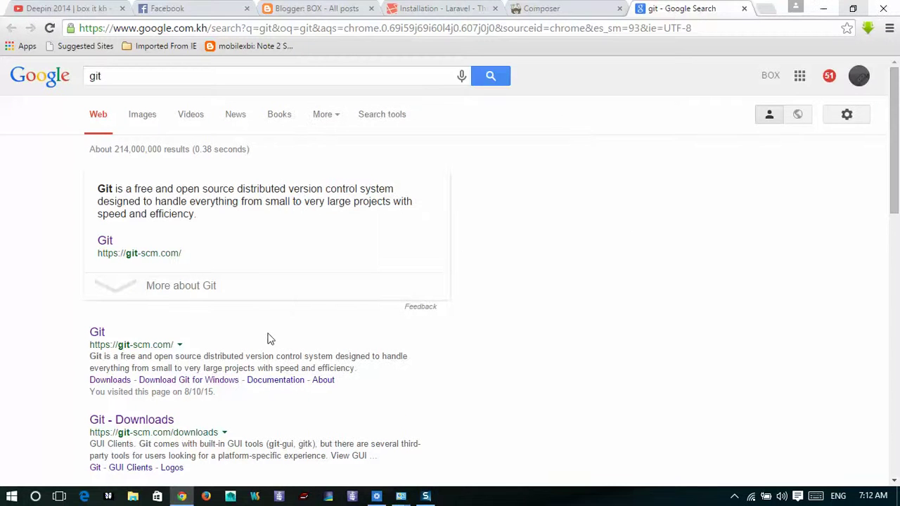
# Step: Open git-scm.com and start the Git 1.9.5 Windows installer download from its Downloads page
pyautogui.click(104, 242)
pyautogui.click(734, 496)
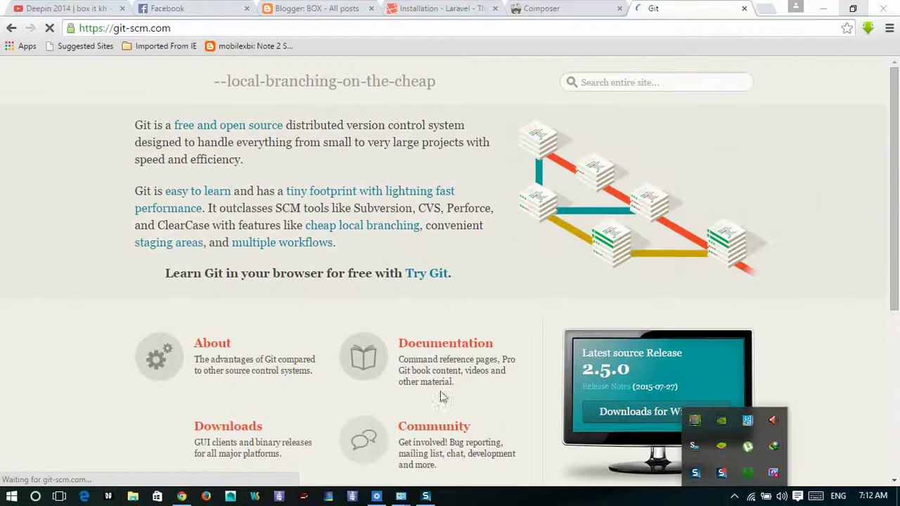
pyautogui.click(109, 295)
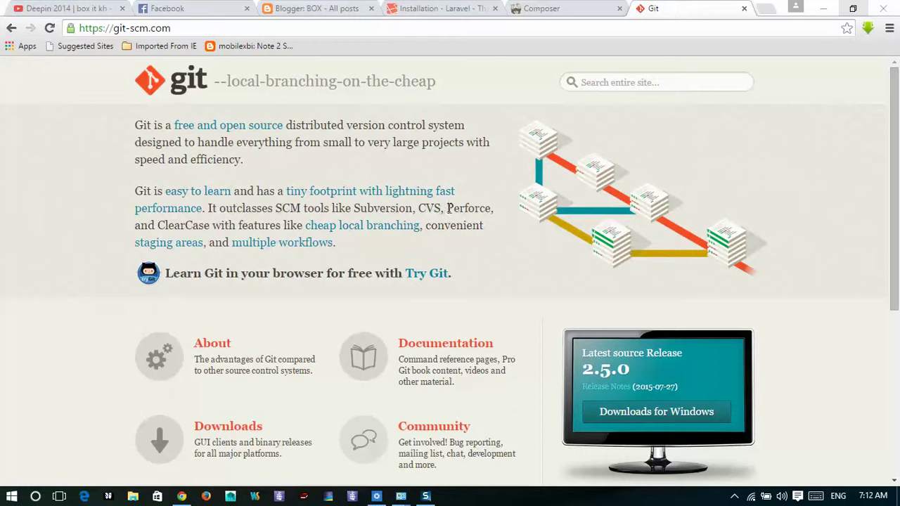
pyautogui.scroll(-3, 169, 265)
pyautogui.scroll(1, 170, 266)
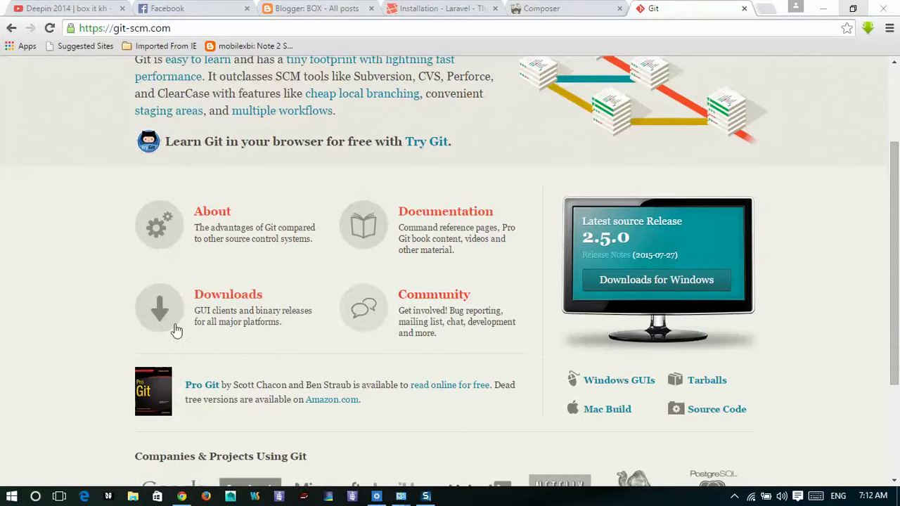
pyautogui.click(218, 297)
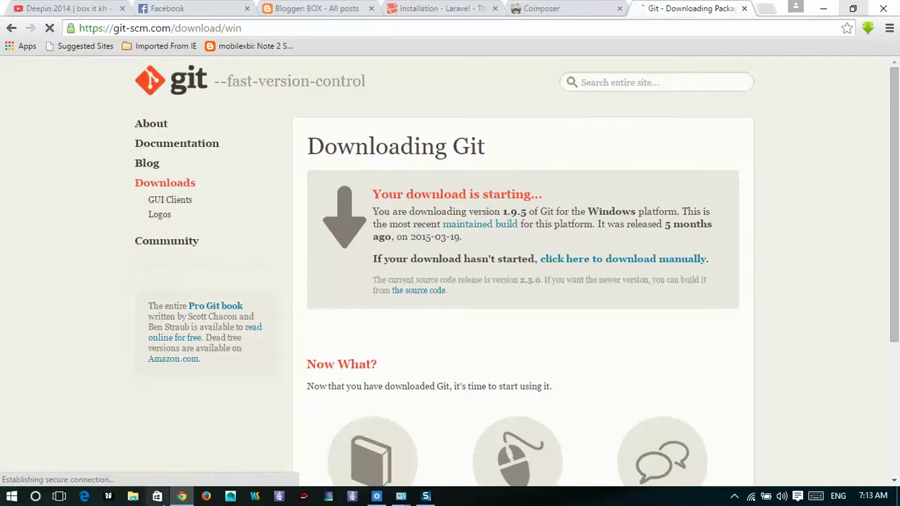
pyautogui.click(735, 494)
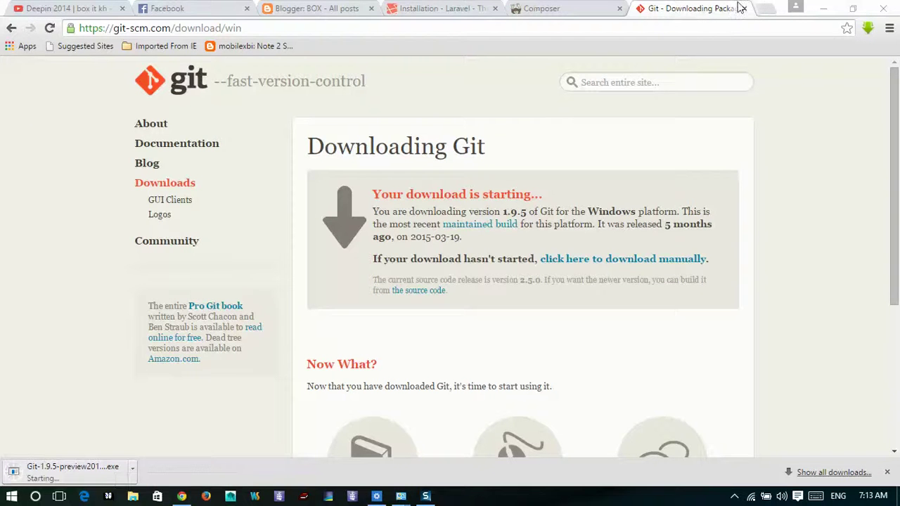
# Step: Open a maximized Git Bash terminal in the Desktop folder, then return to Chrome's Git download page
pyautogui.click(822, 8)
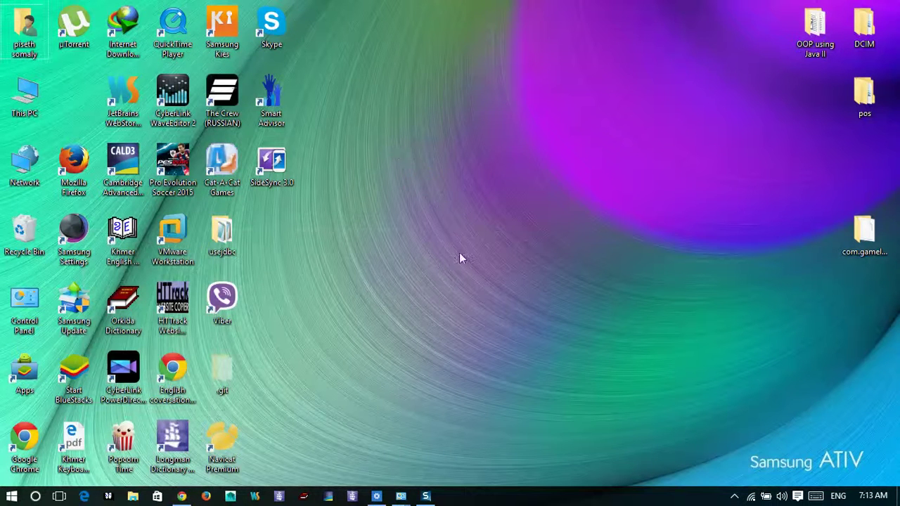
pyautogui.rightClick(398, 151)
pyautogui.click(499, 364)
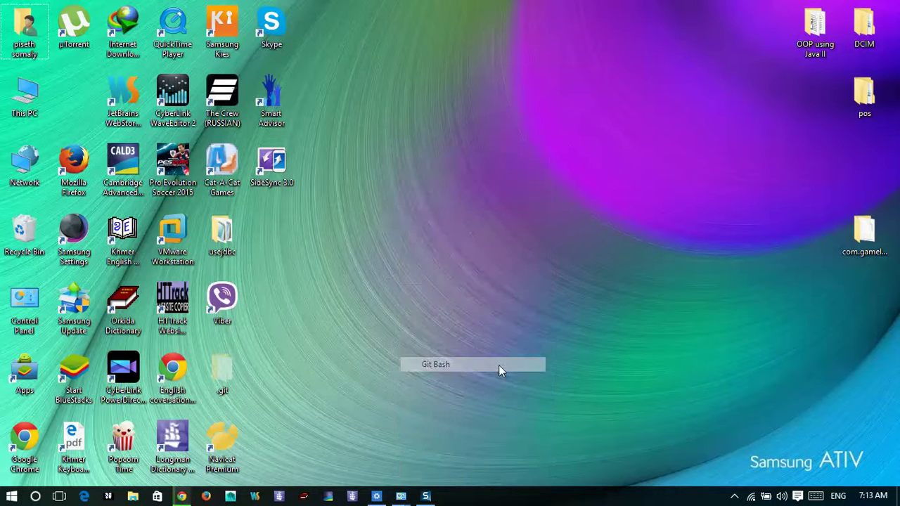
pyautogui.moveTo(358, 114); pyautogui.dragTo(429, 1)
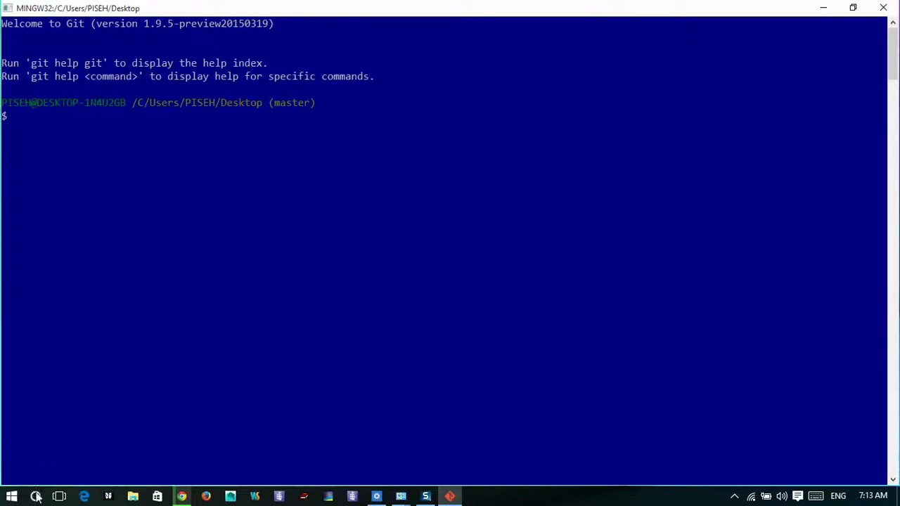
pyautogui.click(186, 496)
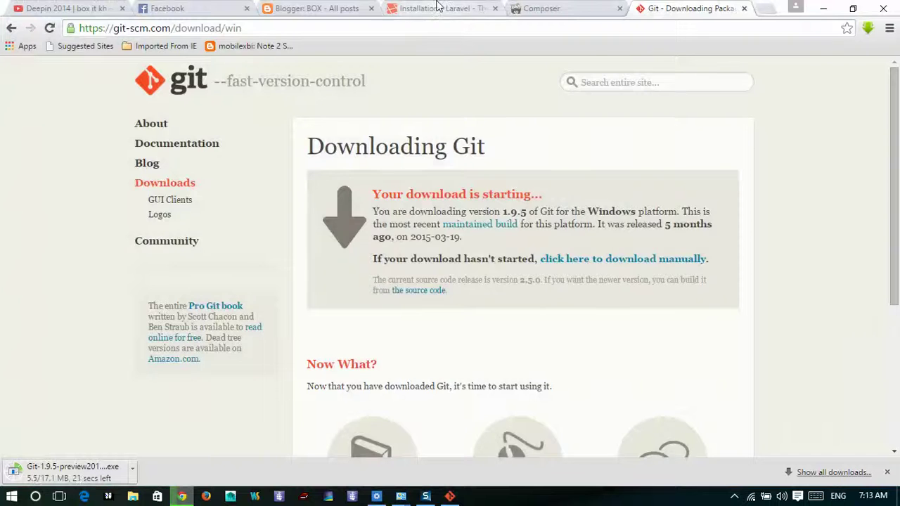
# Step: Copy the command composer global require 'laravel/installer=~1.1' from the Laravel docs, then switch to Git Bash
pyautogui.click(441, 8)
pyautogui.scroll(-2, 537, 344)
pyautogui.scroll(-1, 537, 345)
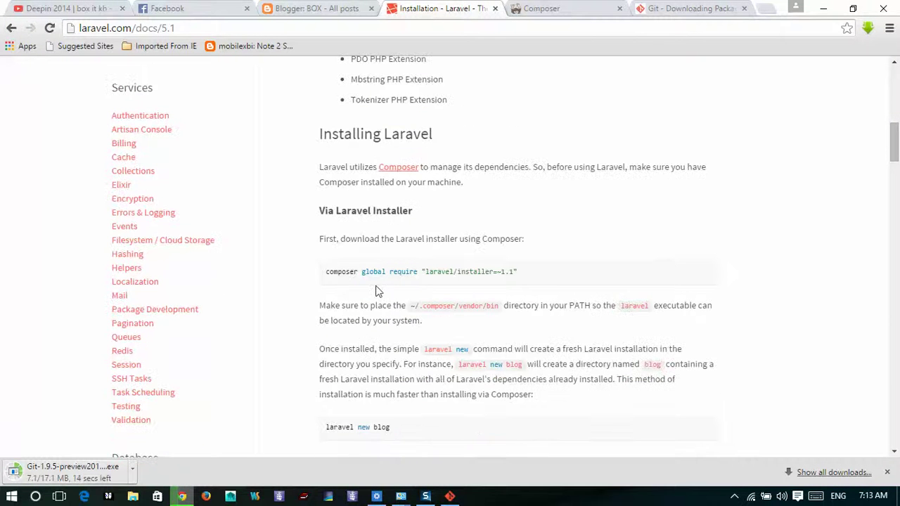
pyautogui.moveTo(323, 275); pyautogui.dragTo(510, 272)
pyautogui.rightClick(508, 272)
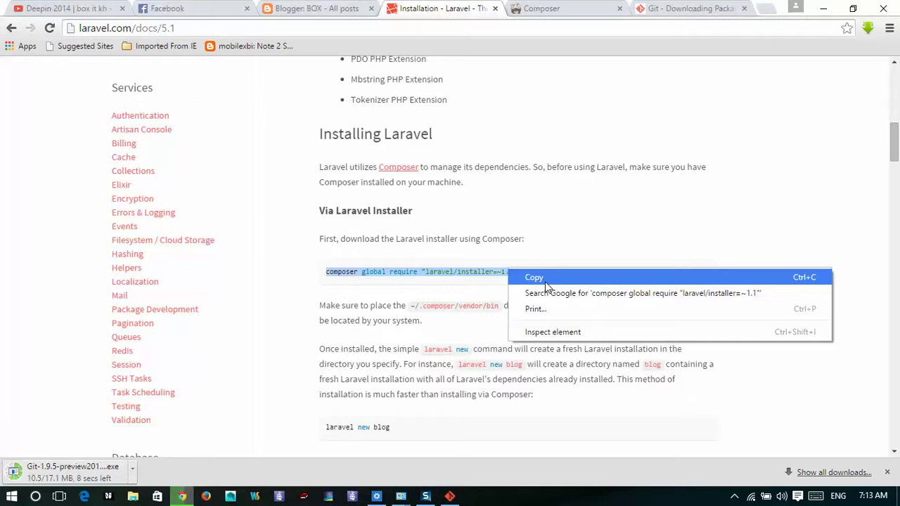
pyautogui.click(545, 279)
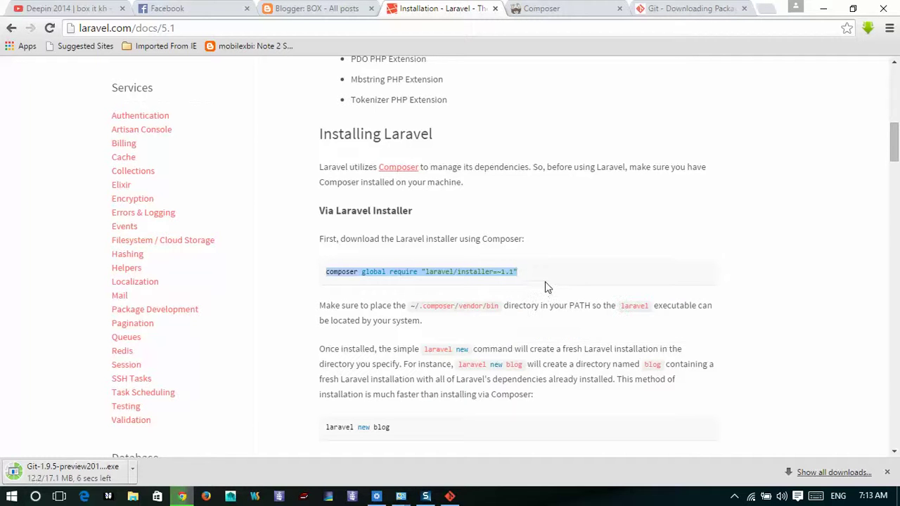
pyautogui.click(449, 496)
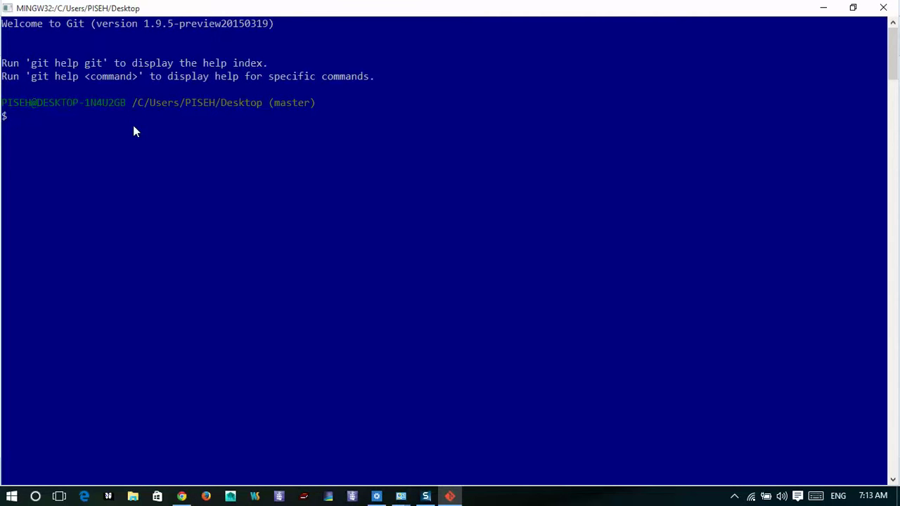
# Step: Paste and run composer global require 'laravel/installer=~1.1' in Git Bash, then minimize the terminal
pyautogui.hotkey('ctrl', 'v')
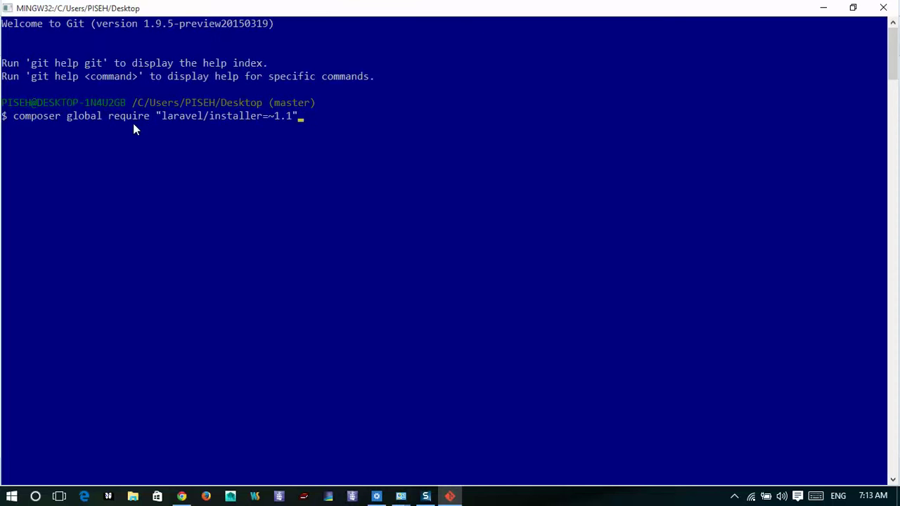
pyautogui.press('Return')
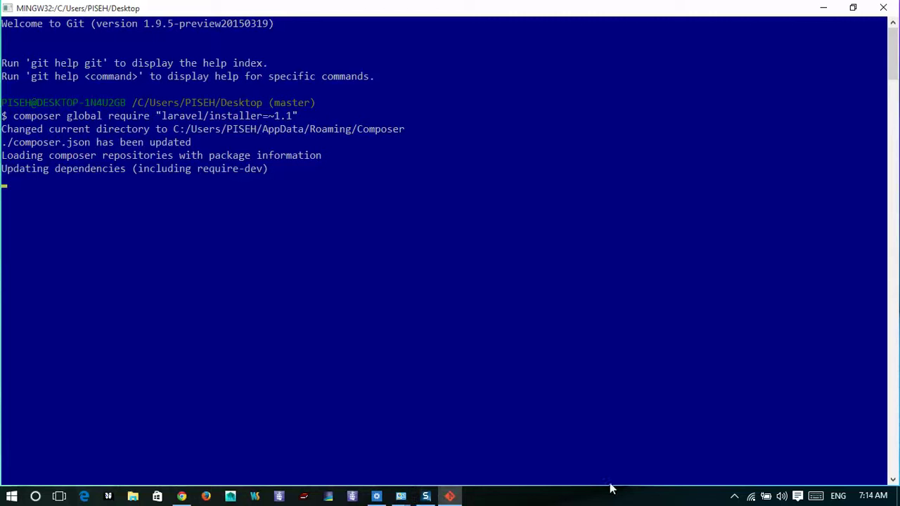
pyautogui.click(733, 498)
pyautogui.click(734, 497)
pyautogui.click(735, 498)
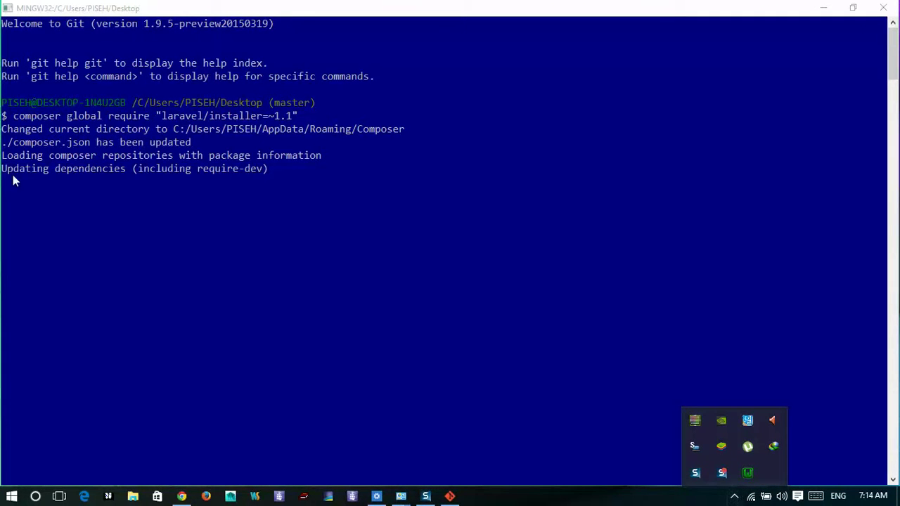
pyautogui.click(787, 378)
pyautogui.click(735, 498)
pyautogui.click(215, 286)
pyautogui.click(333, 223)
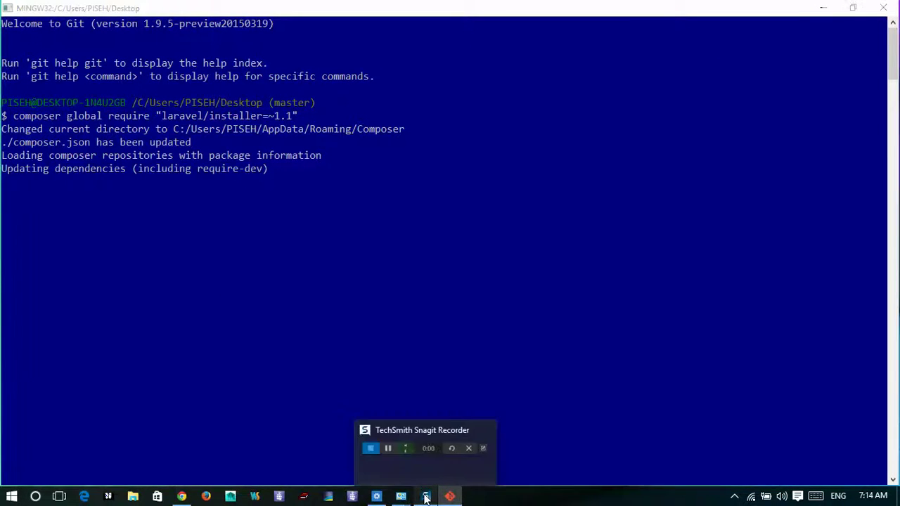
pyautogui.click(450, 496)
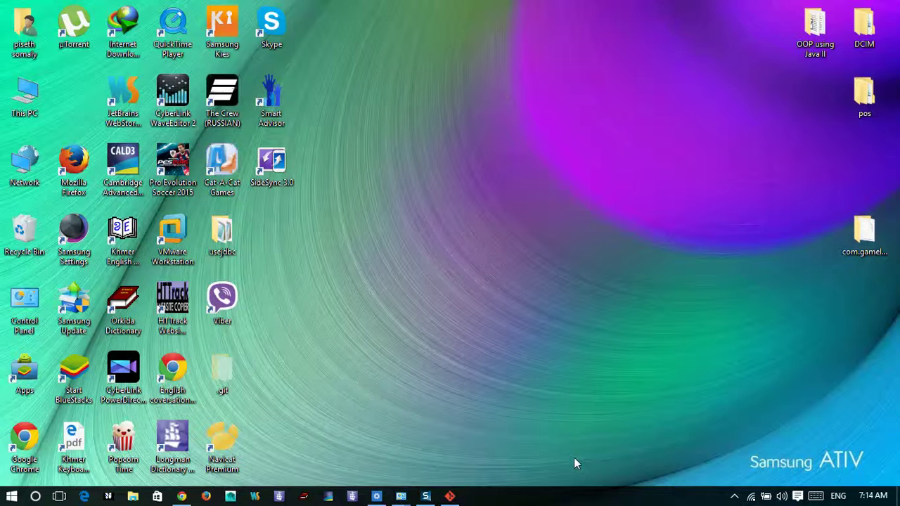
# Step: Open a new Chrome tab and load the suggested localhost:3000 address
pyautogui.click(181, 496)
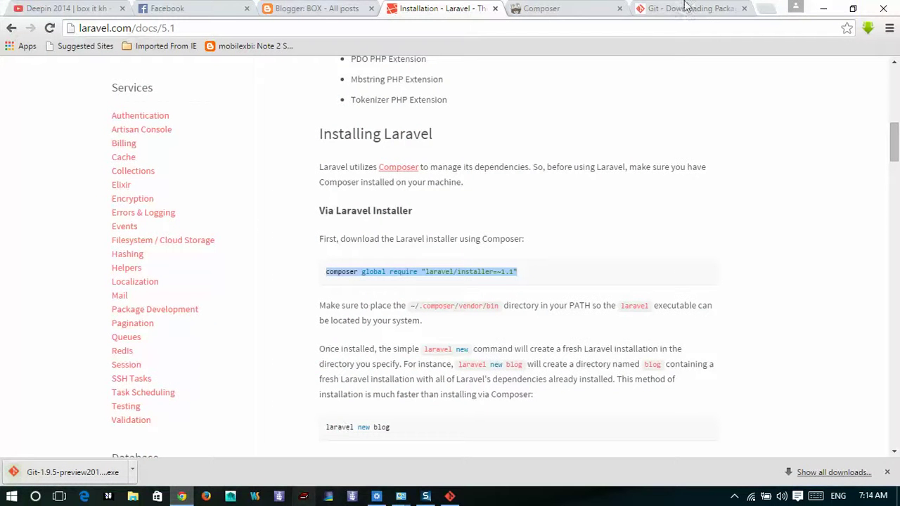
pyautogui.click(768, 9)
pyautogui.write('loca')
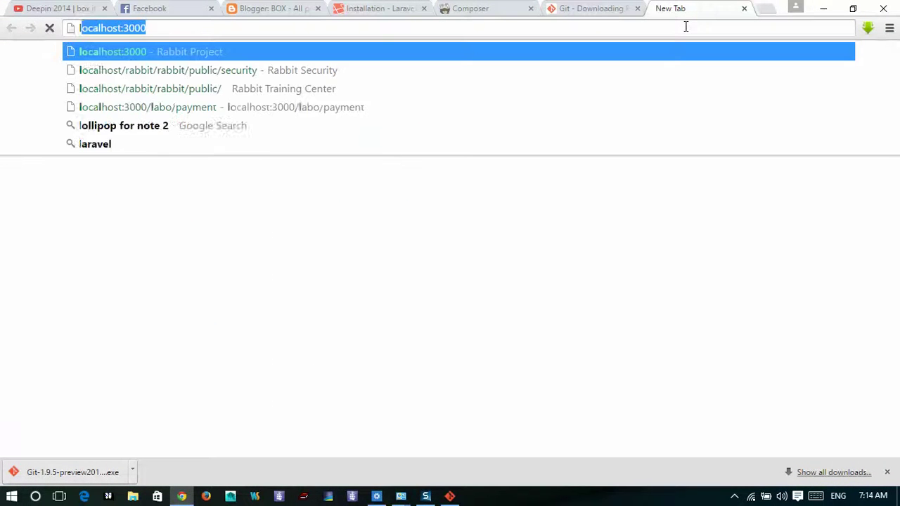
pyautogui.press('Return')
pyautogui.click(735, 496)
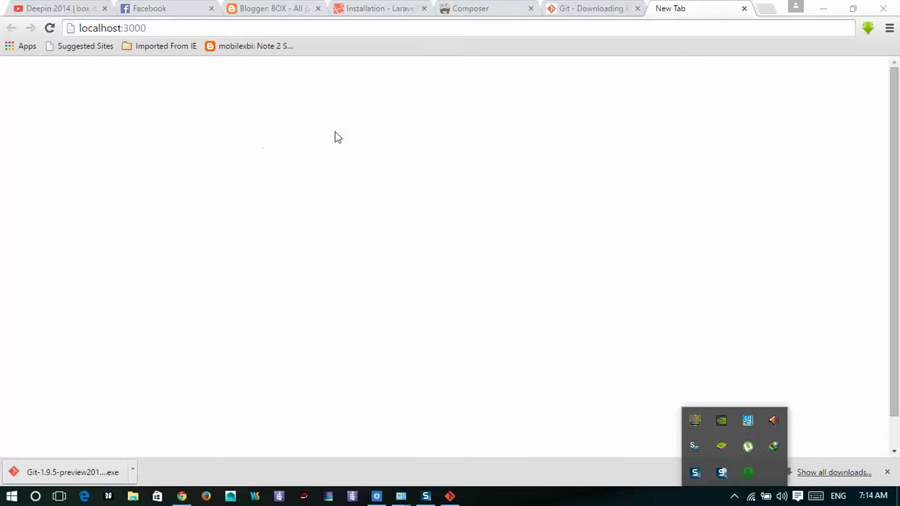
# Step: Change the address to plain 'localhost' to reach the Index of / listing
pyautogui.click(175, 26)
pyautogui.press('BackSpace')
pyautogui.press('BackSpace')
pyautogui.press('BackSpace')
pyautogui.press('BackSpace')
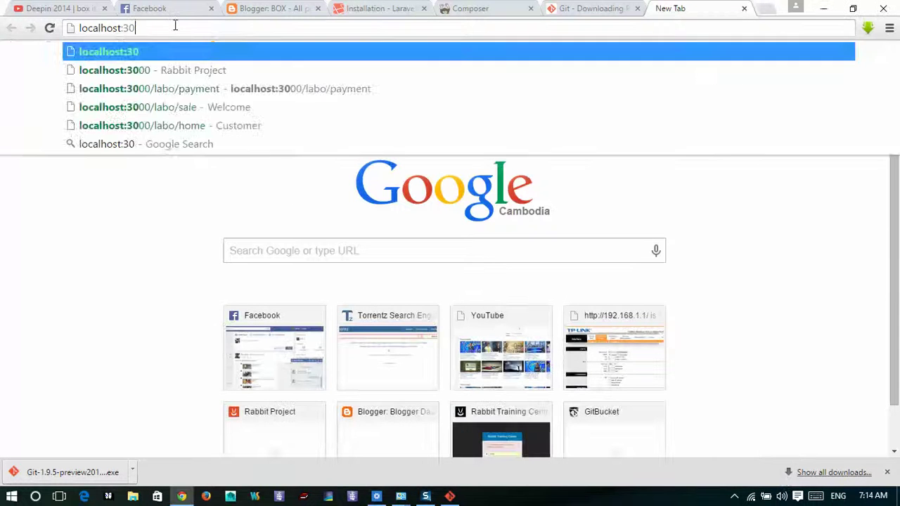
pyautogui.press('Return')
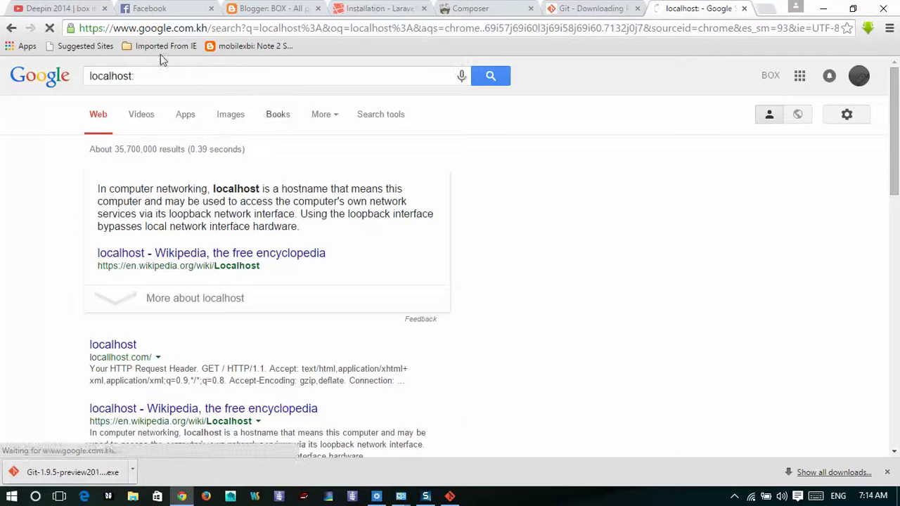
pyautogui.click(187, 79)
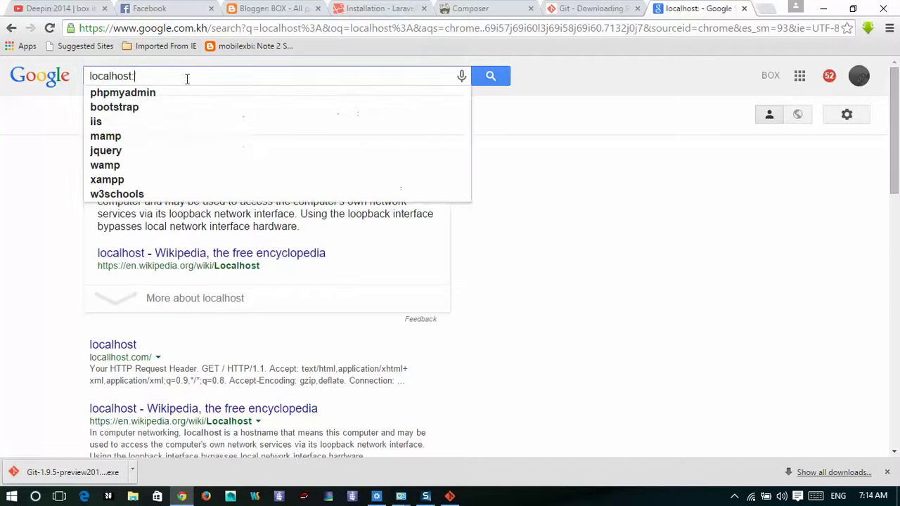
pyautogui.press('BackSpace')
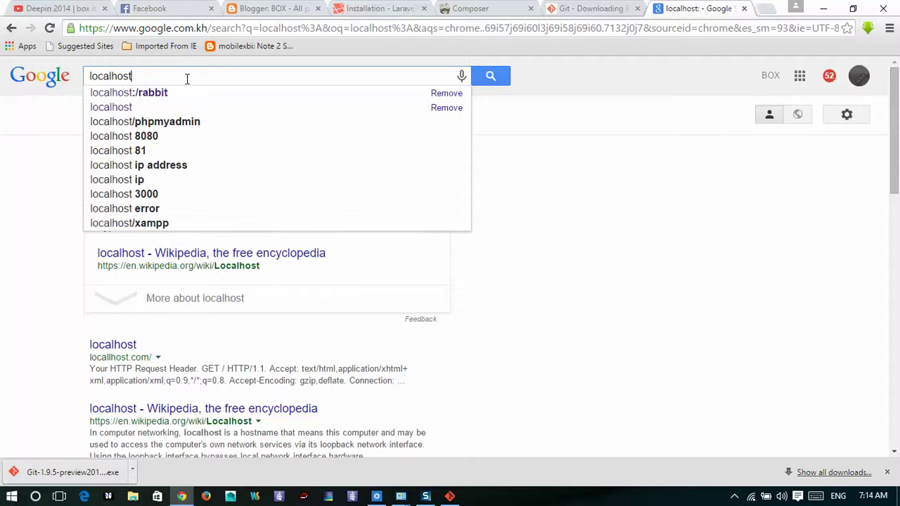
pyautogui.hotkey('ctrl', 'a')
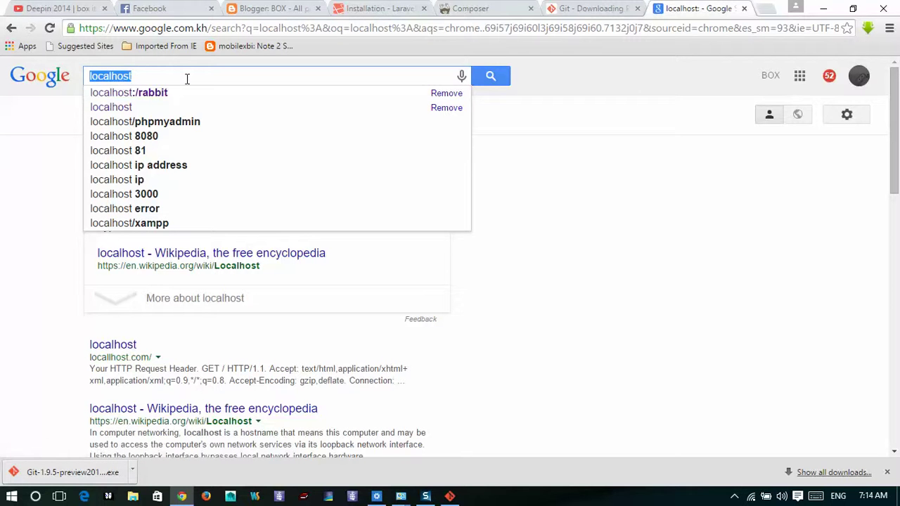
pyautogui.click(296, 28)
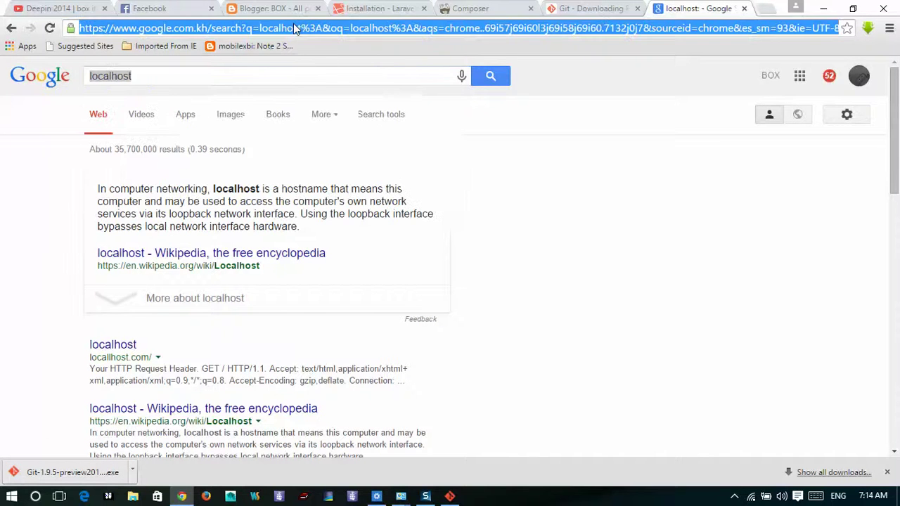
pyautogui.write('localhost')
pyautogui.press('Return')
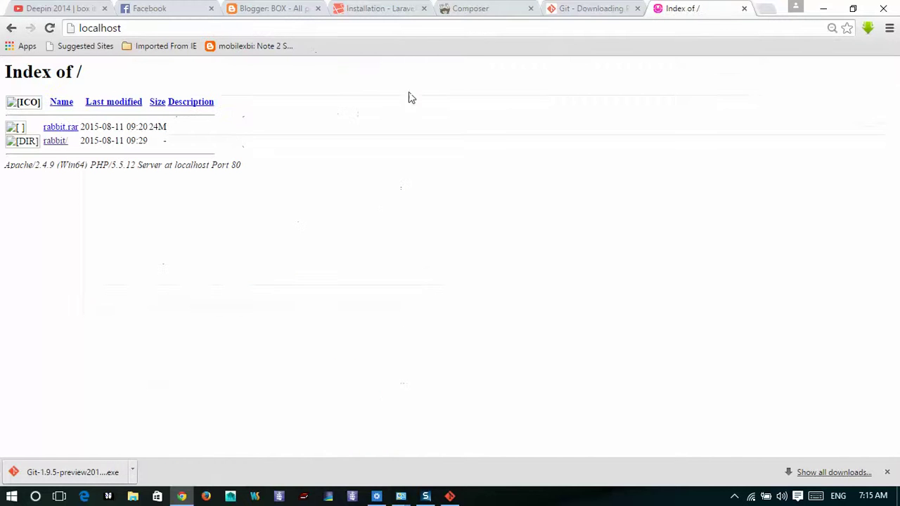
# Step: Browse into rabbit/, then the inner rabbit/, then the project's public/ folder
pyautogui.click(60, 142)
pyautogui.click(89, 142)
pyautogui.click(92, 268)
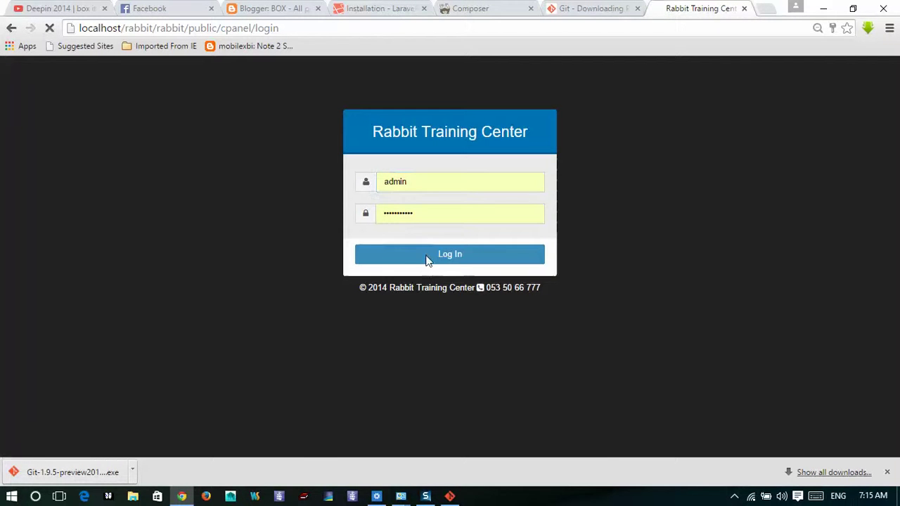
# Step: Log in on the Rabbit Training Center form and look over the Cpanel home page
pyautogui.click(428, 258)
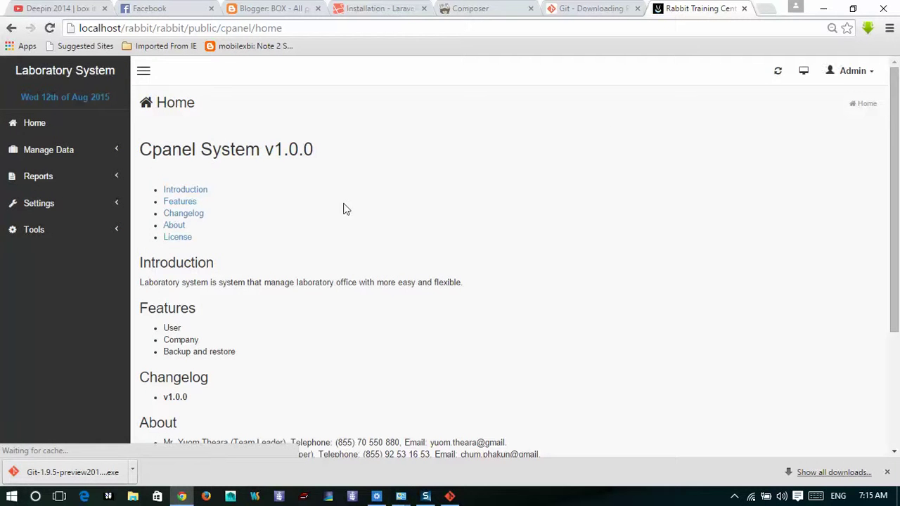
pyautogui.scroll(-3, 176, 203)
pyautogui.scroll(2, 205, 278)
pyautogui.scroll(-2, 190, 295)
pyautogui.scroll(3, 411, 270)
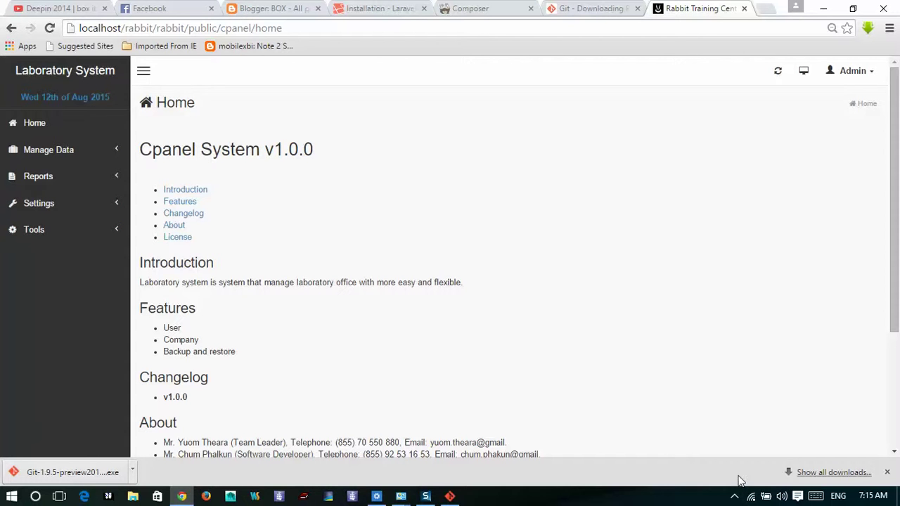
pyautogui.click(735, 497)
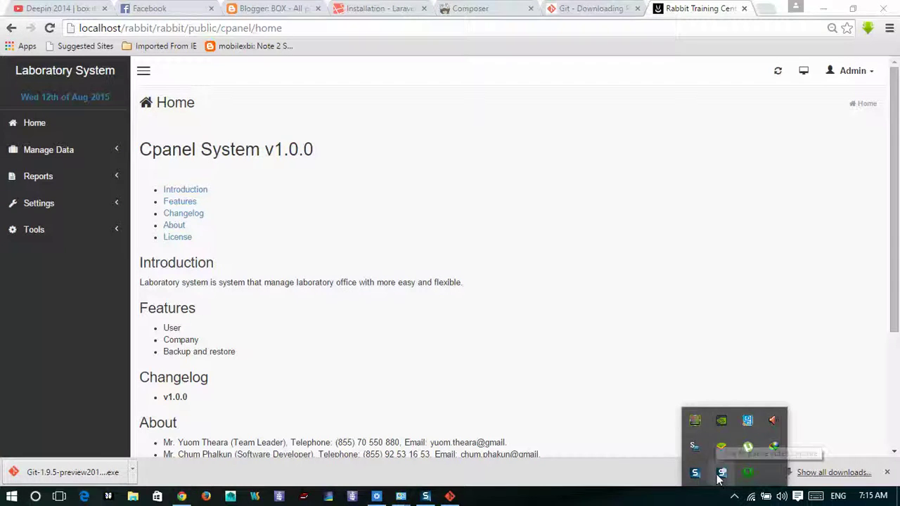